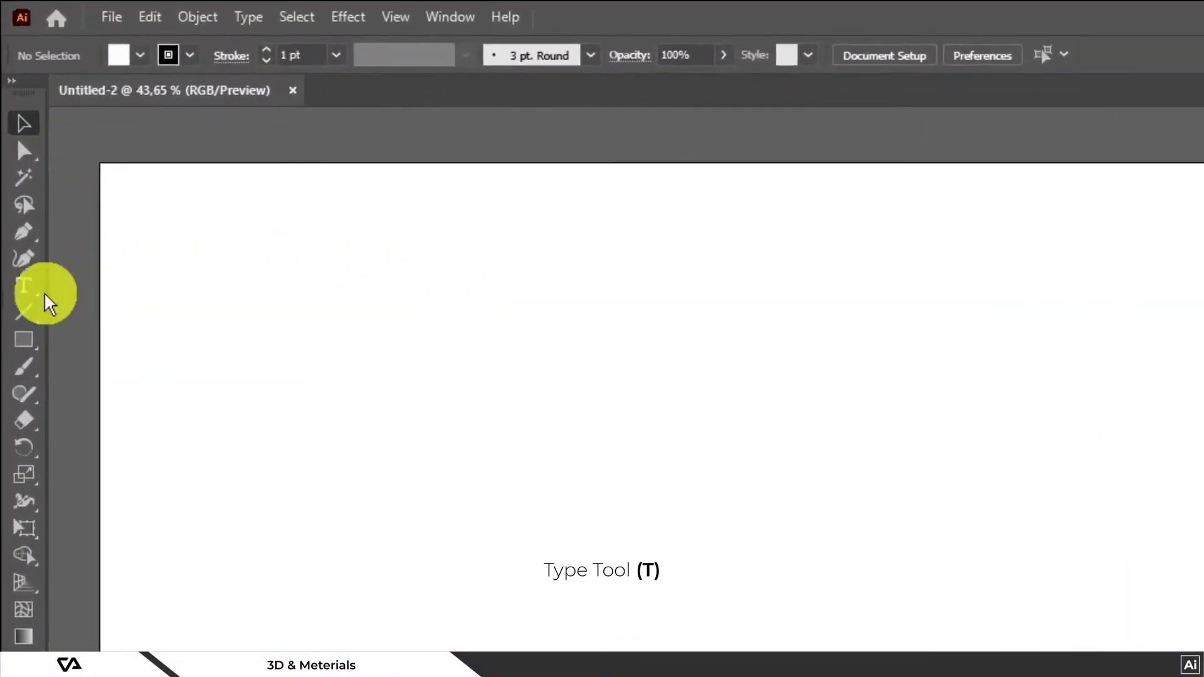
Place a 'Lorem ipsum' point text object on the artboard and set its size to 200 pt.
click(37, 288)
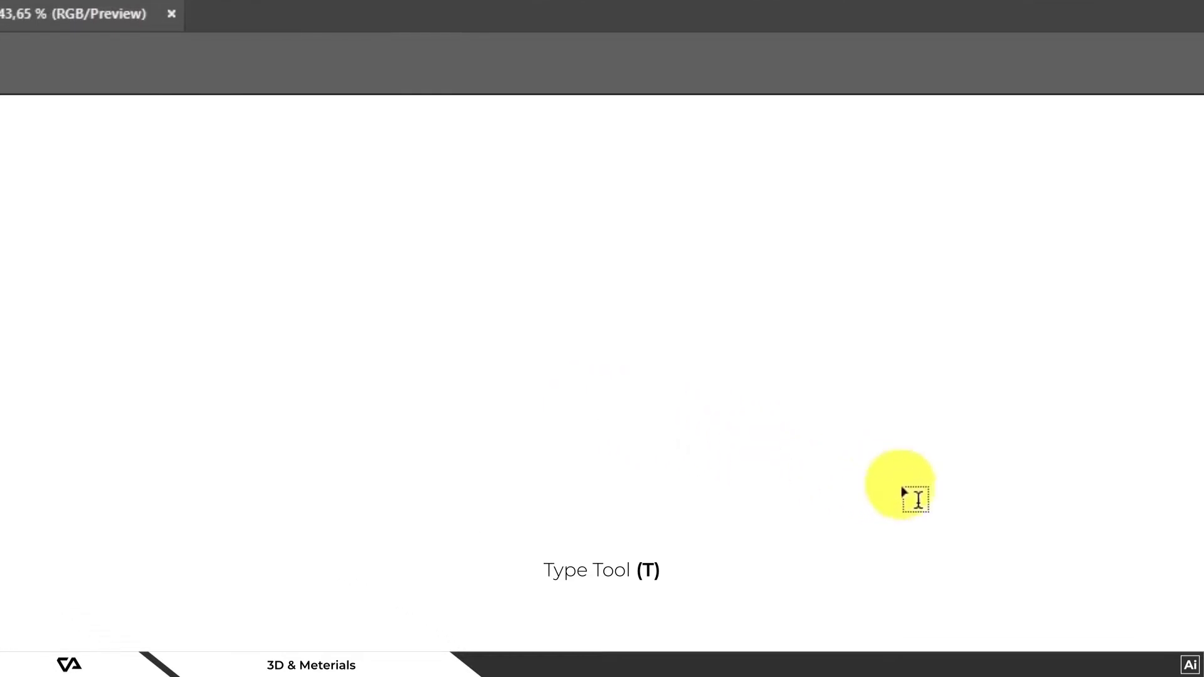
click(497, 334)
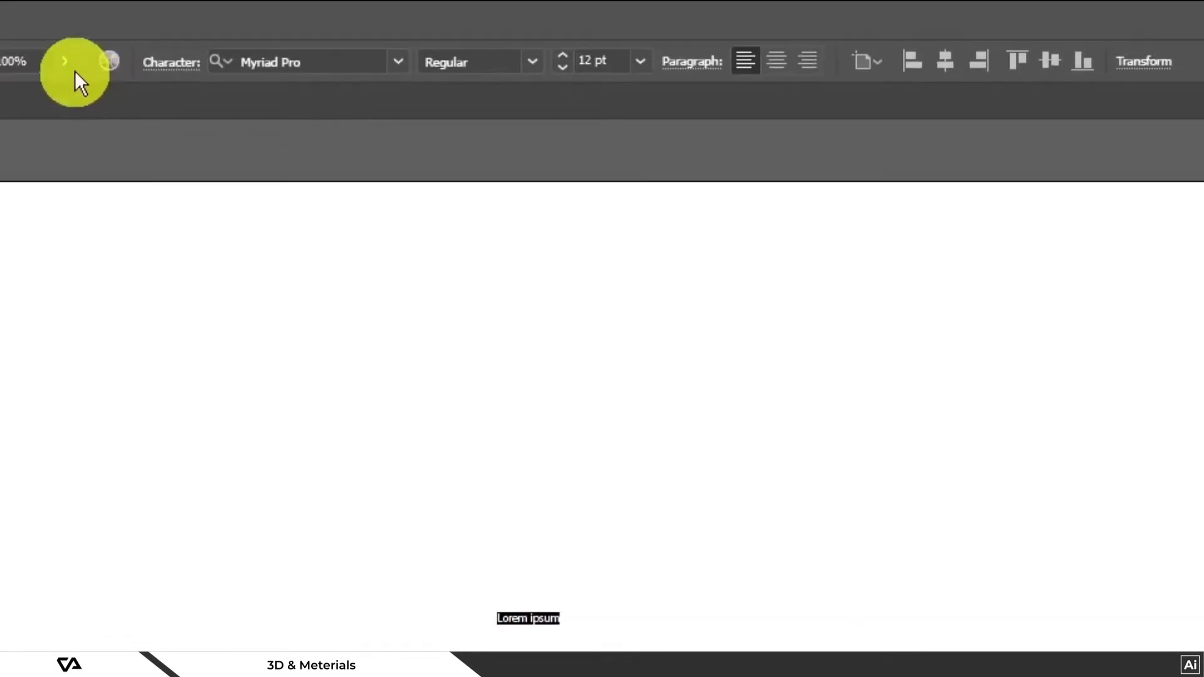
click(616, 58)
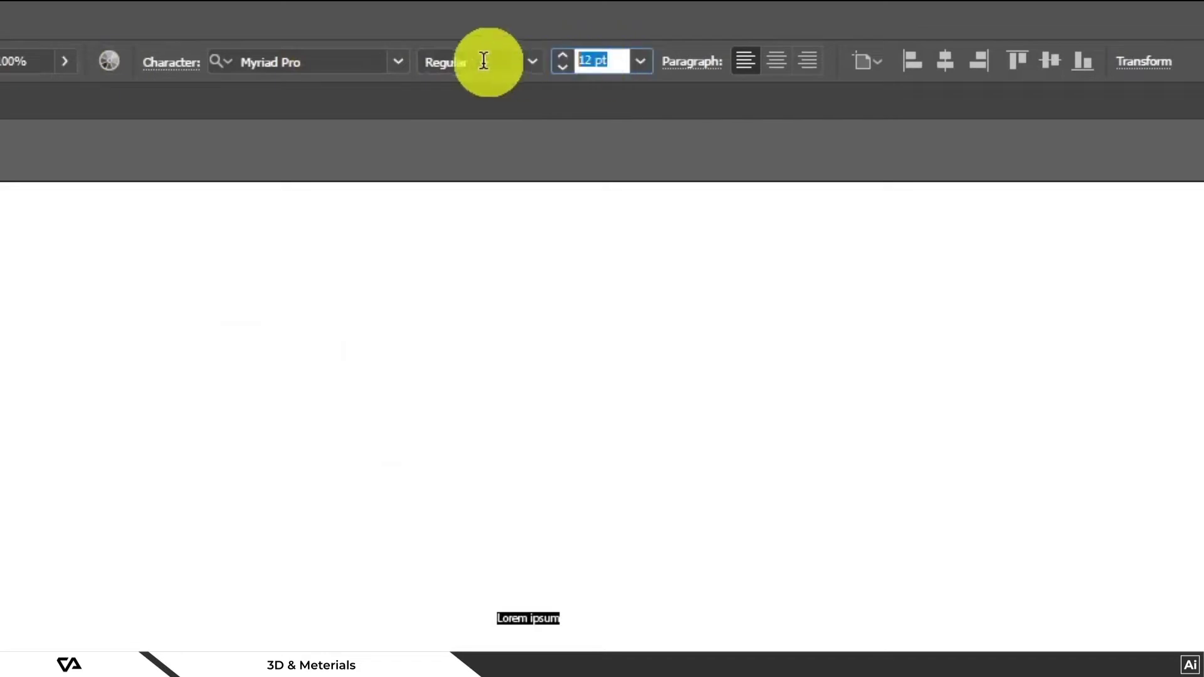
text(200)
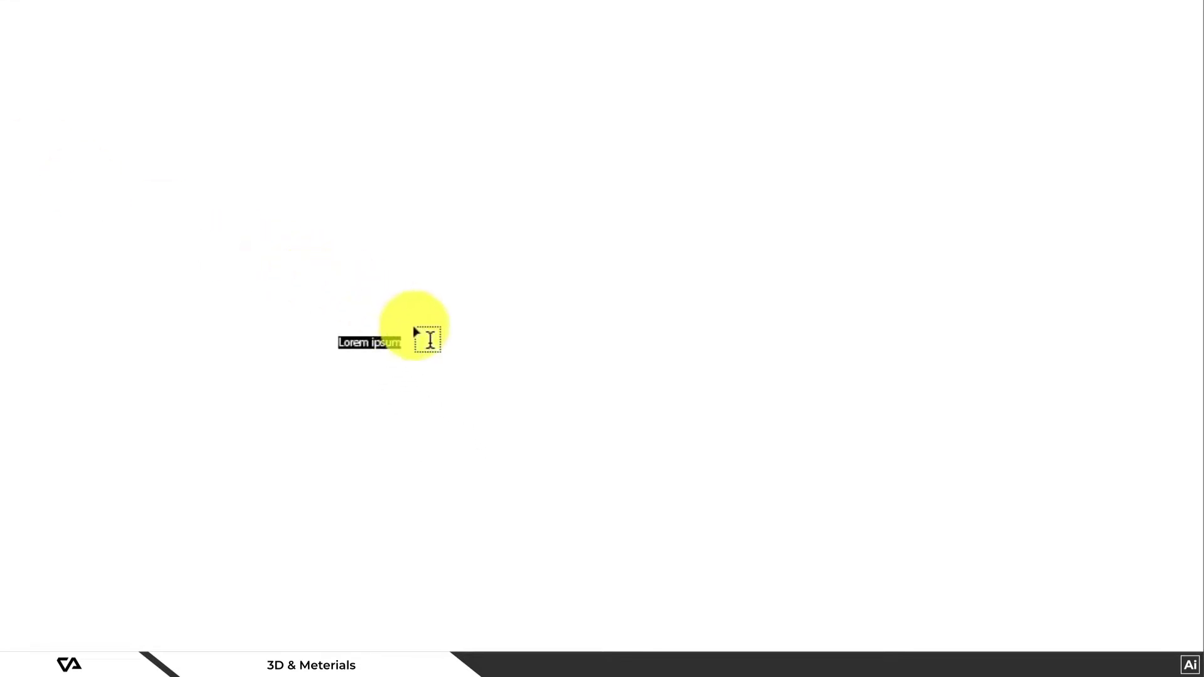
key(Return)
click(427, 351)
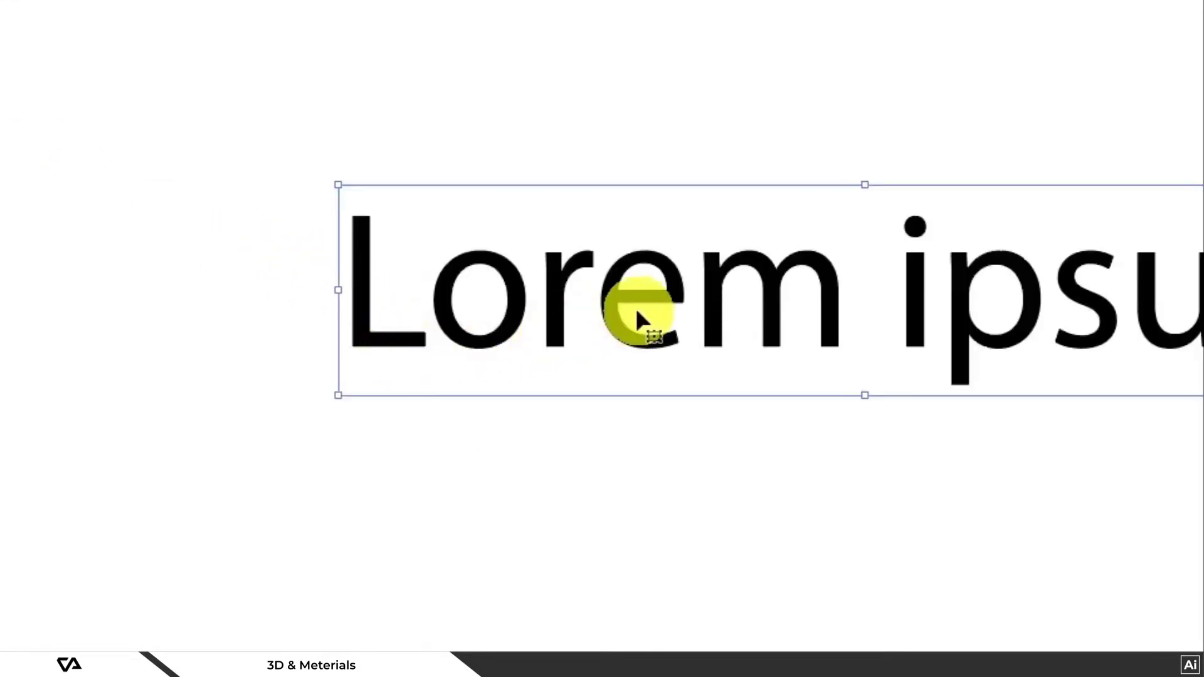
Replace the placeholder text with the word SOFT and select all of it.
key(ctrl+a)
text(s)
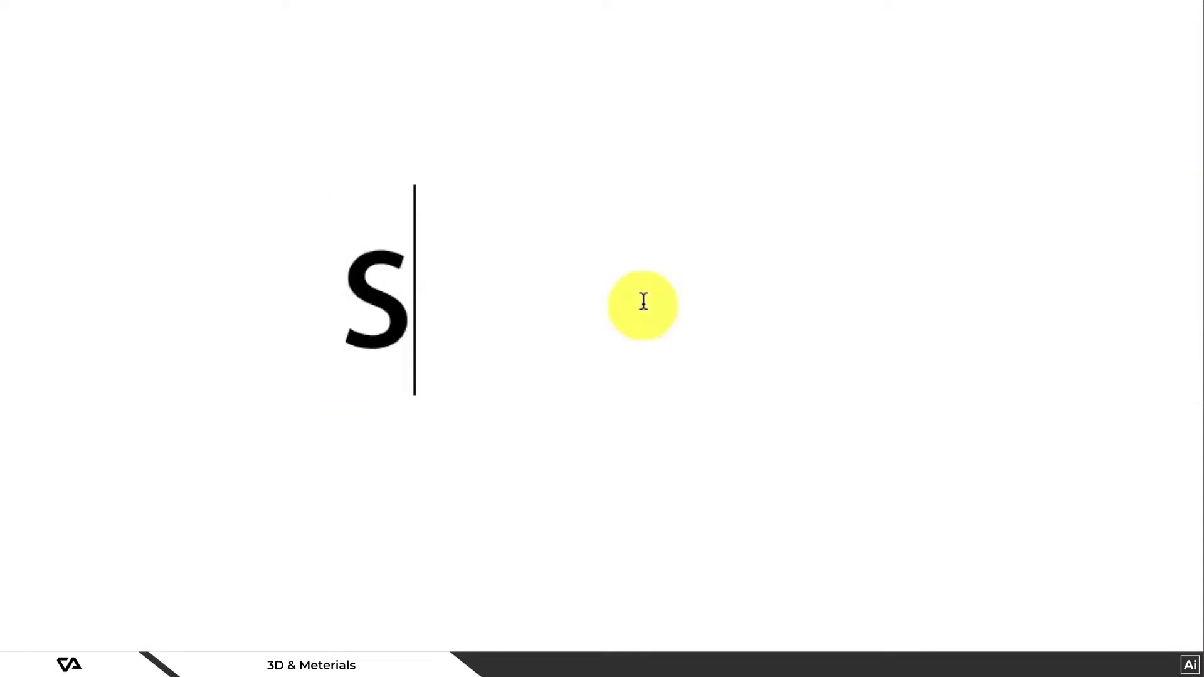
text(O)
key(BackSpace)
key(BackSpace)
text(S)
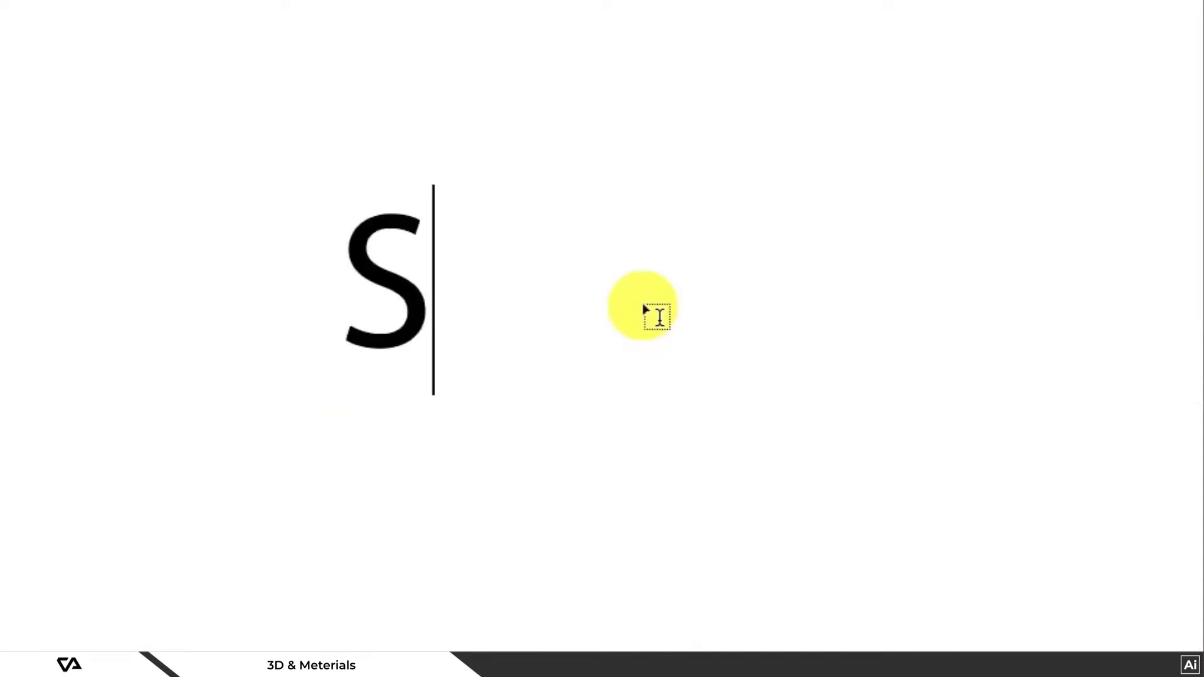
text(OFT)
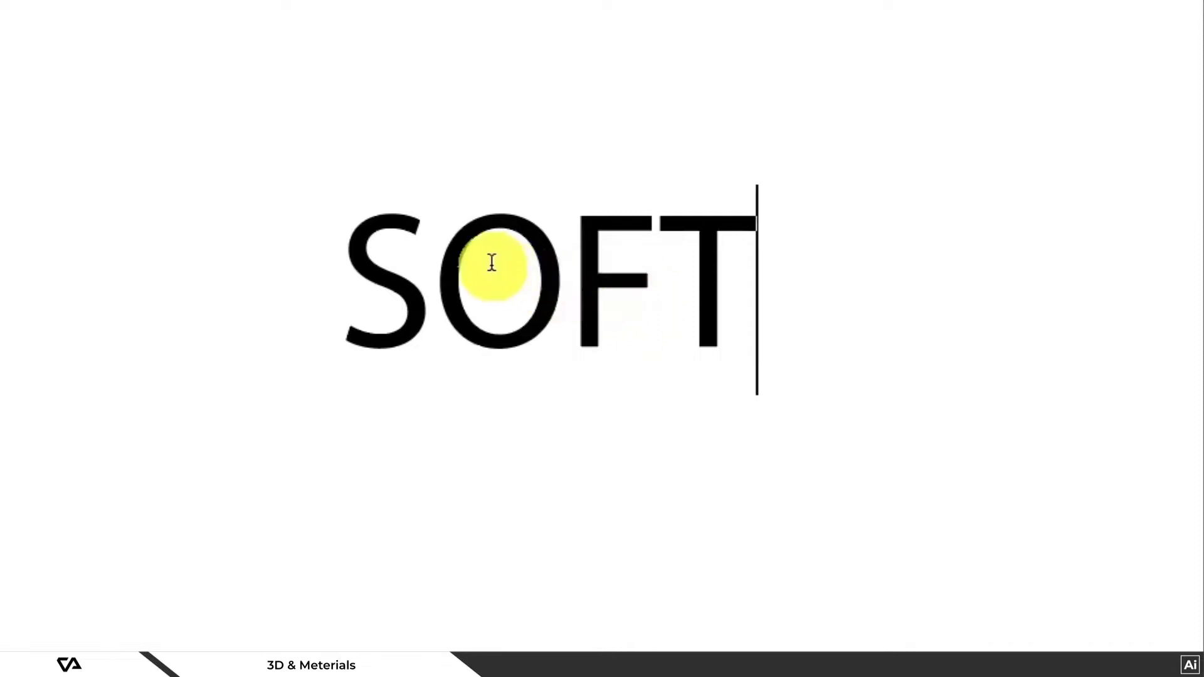
key(ctrl+a)
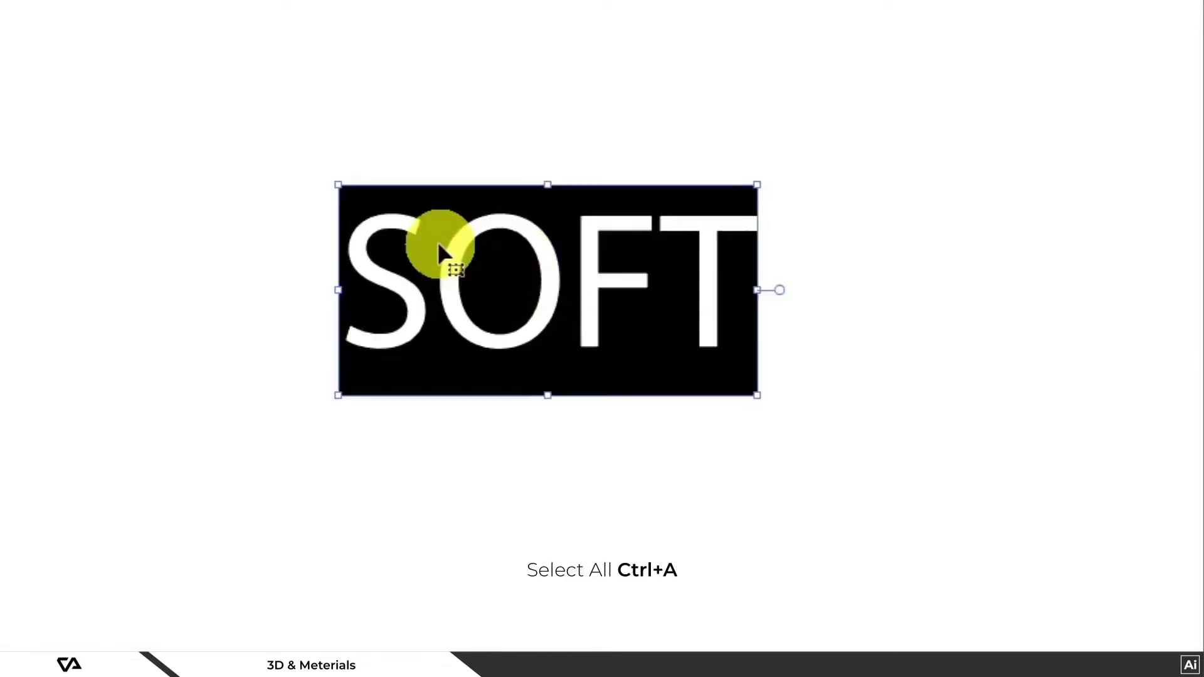
Set SOFT in Berlin Sans FB Bold and select the whole text object.
click(313, 61)
text(b)
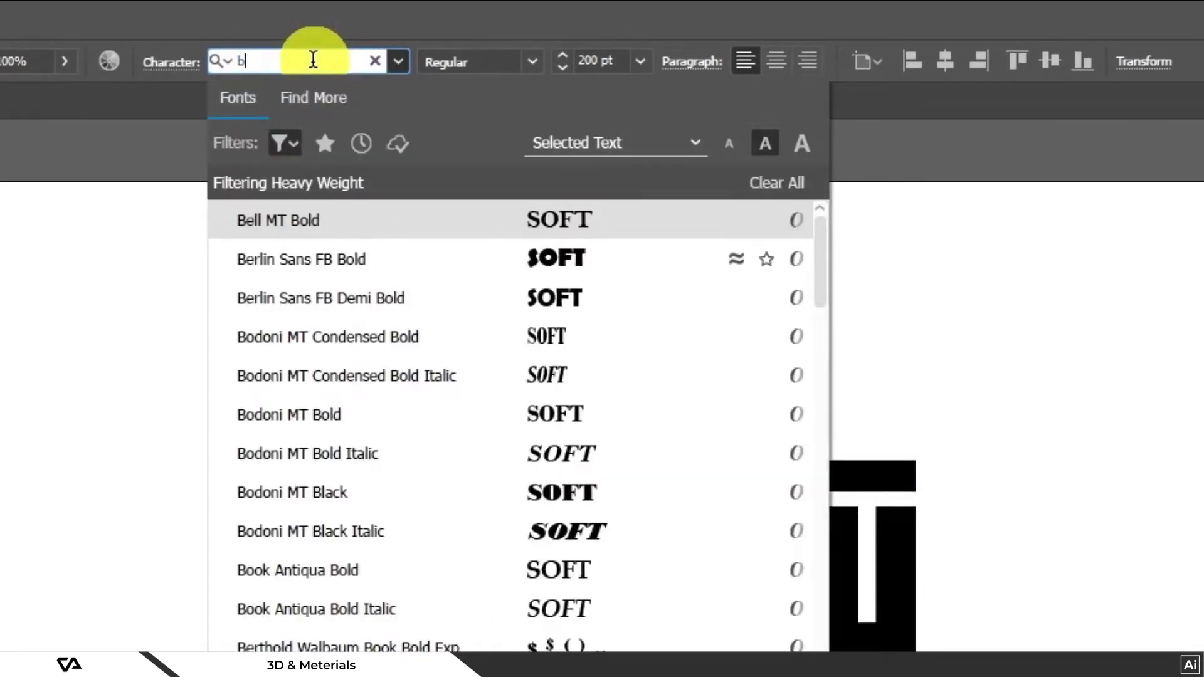
text(erlin Sans FB)
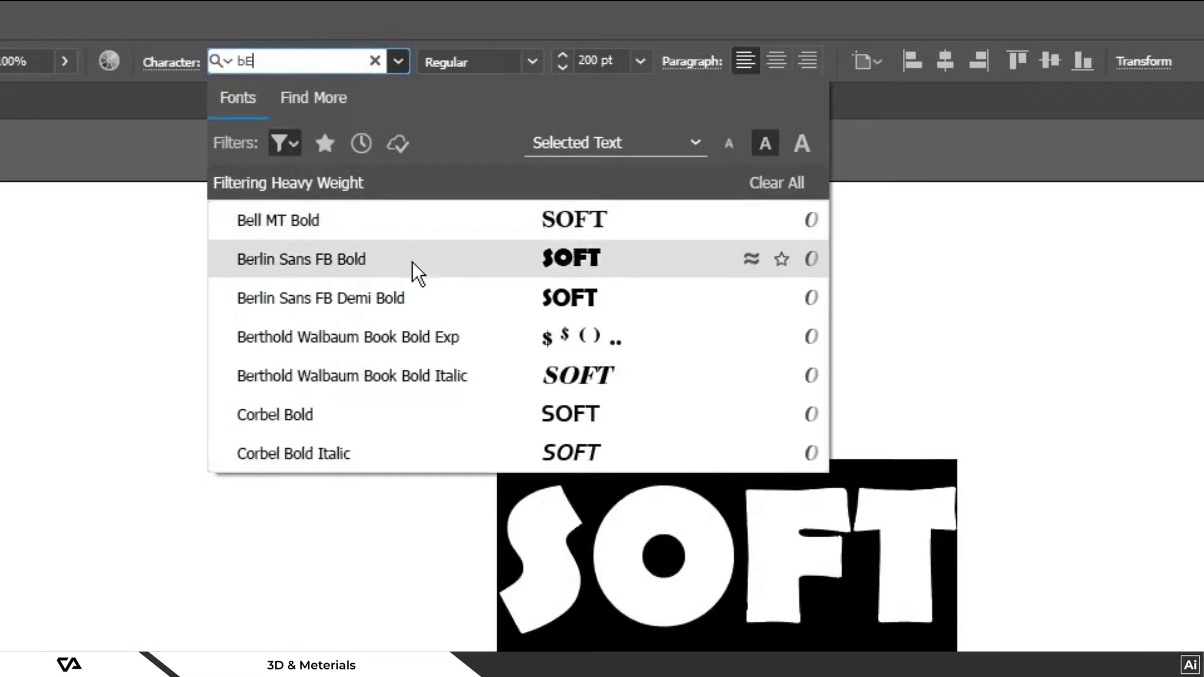
click(413, 260)
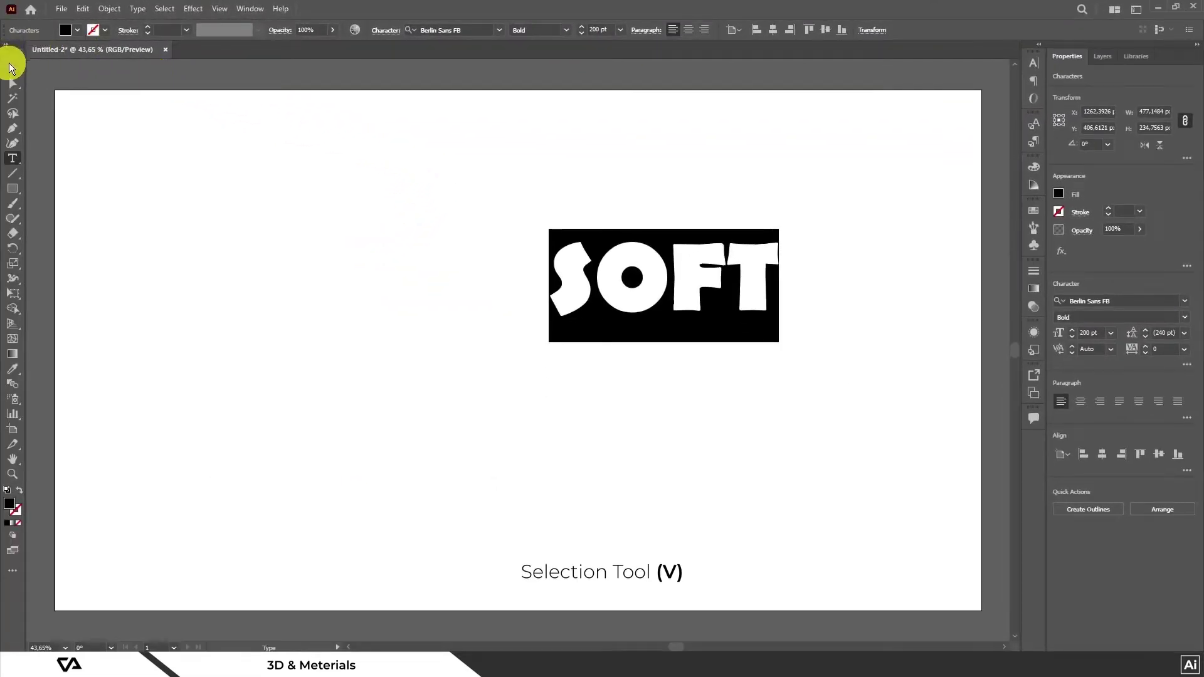
click(10, 67)
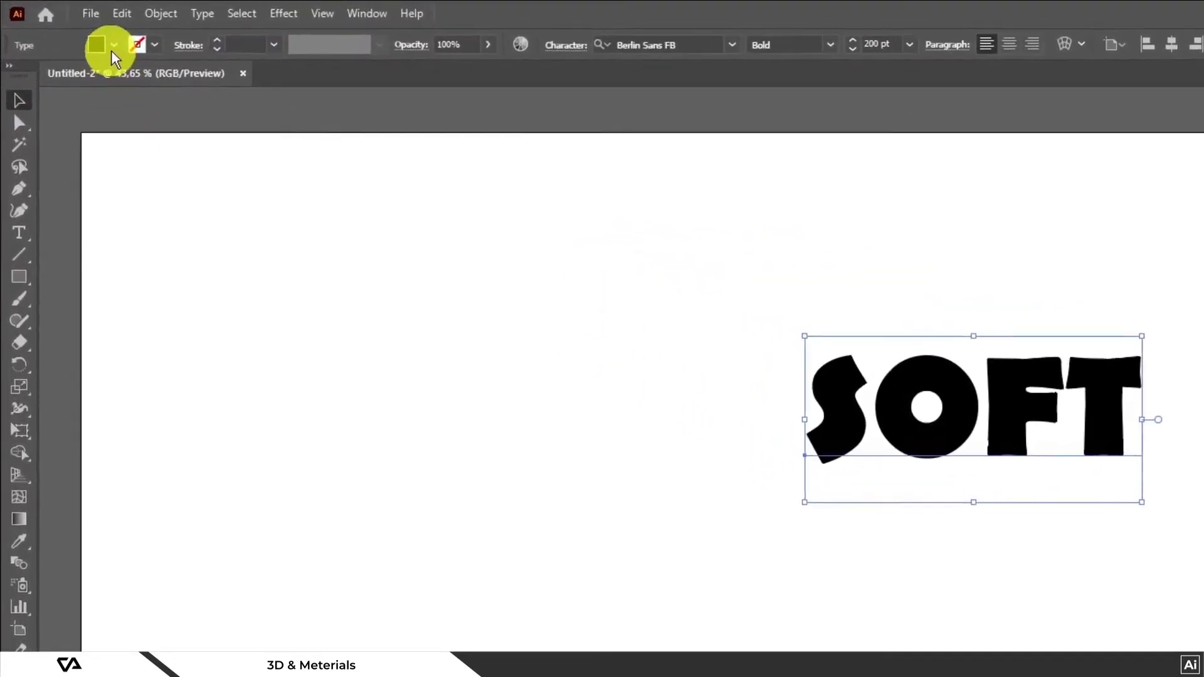
Fill the SOFT text with the magenta swatch from the Control bar.
click(77, 30)
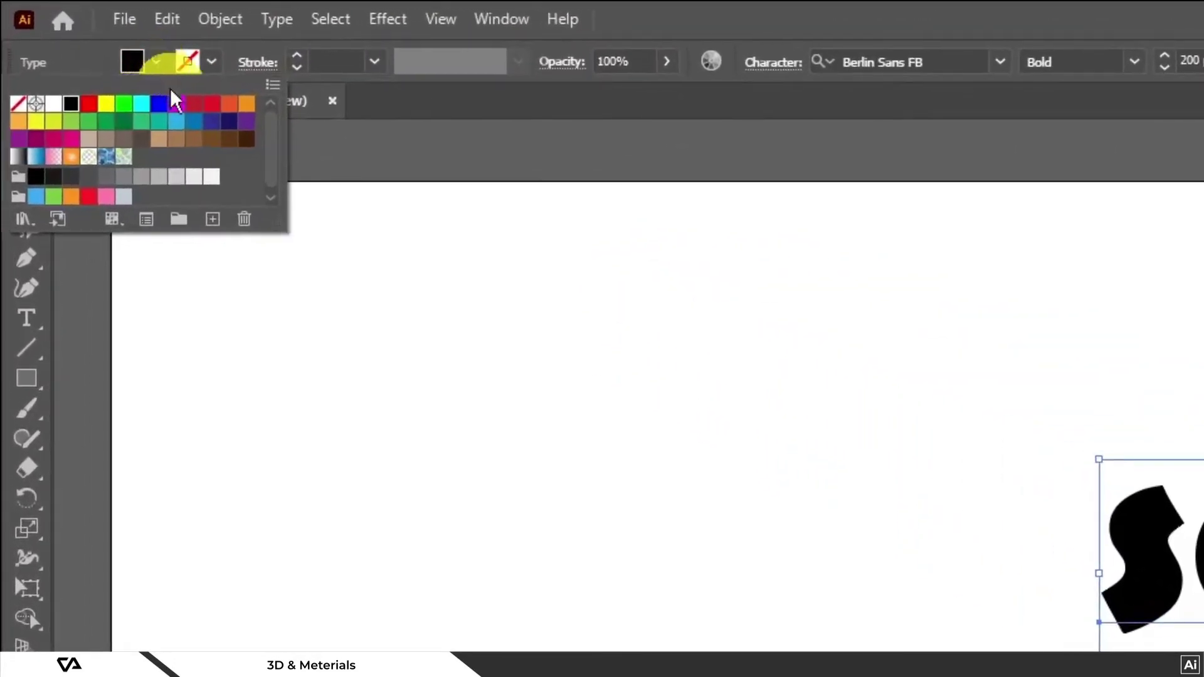
click(176, 104)
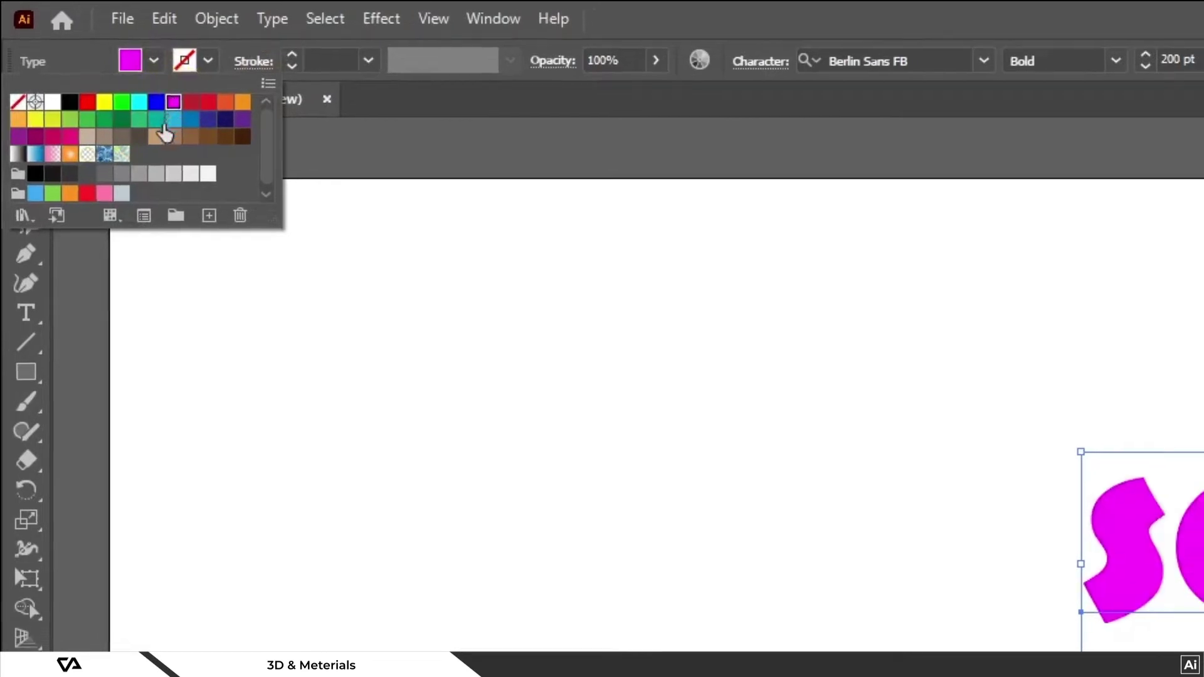
click(125, 207)
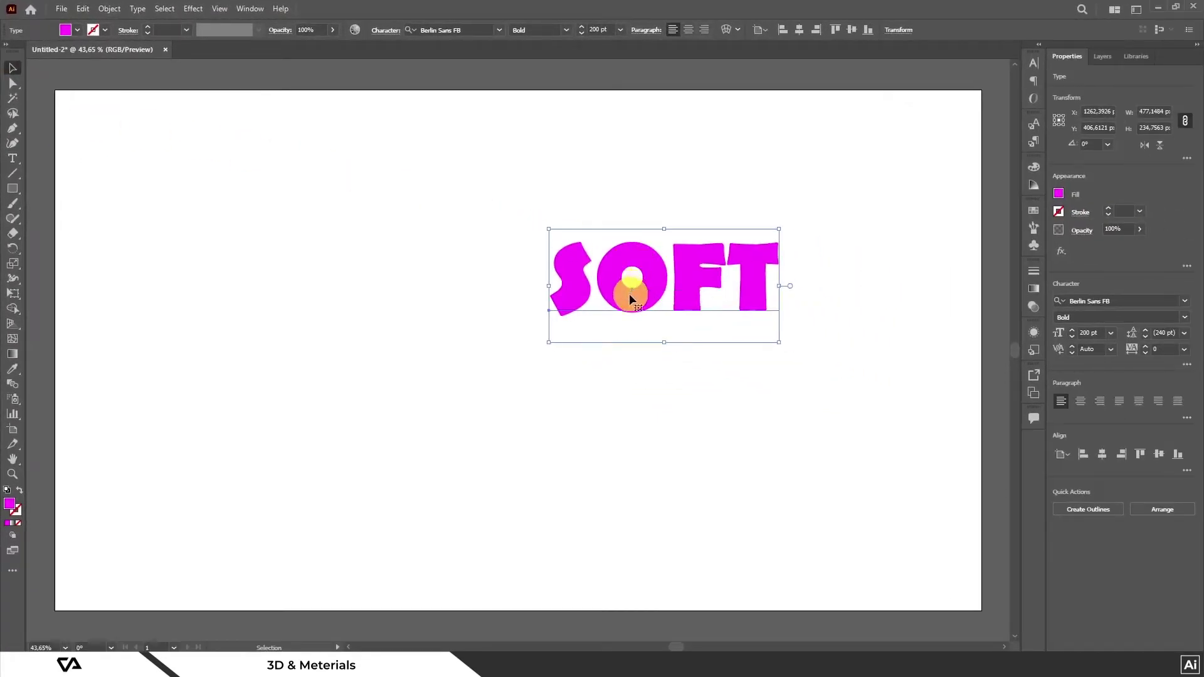
Centre the SOFT text vertically and horizontally on the artboard, then reselect it.
drag(635, 286, 627, 298)
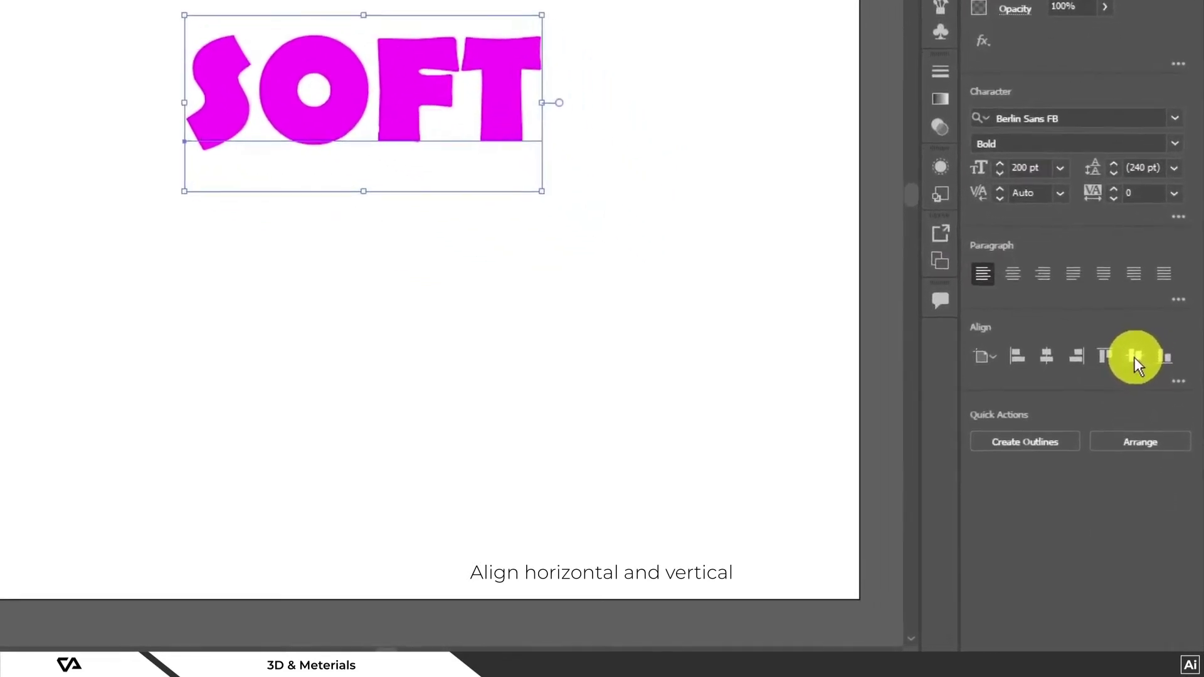
click(1135, 357)
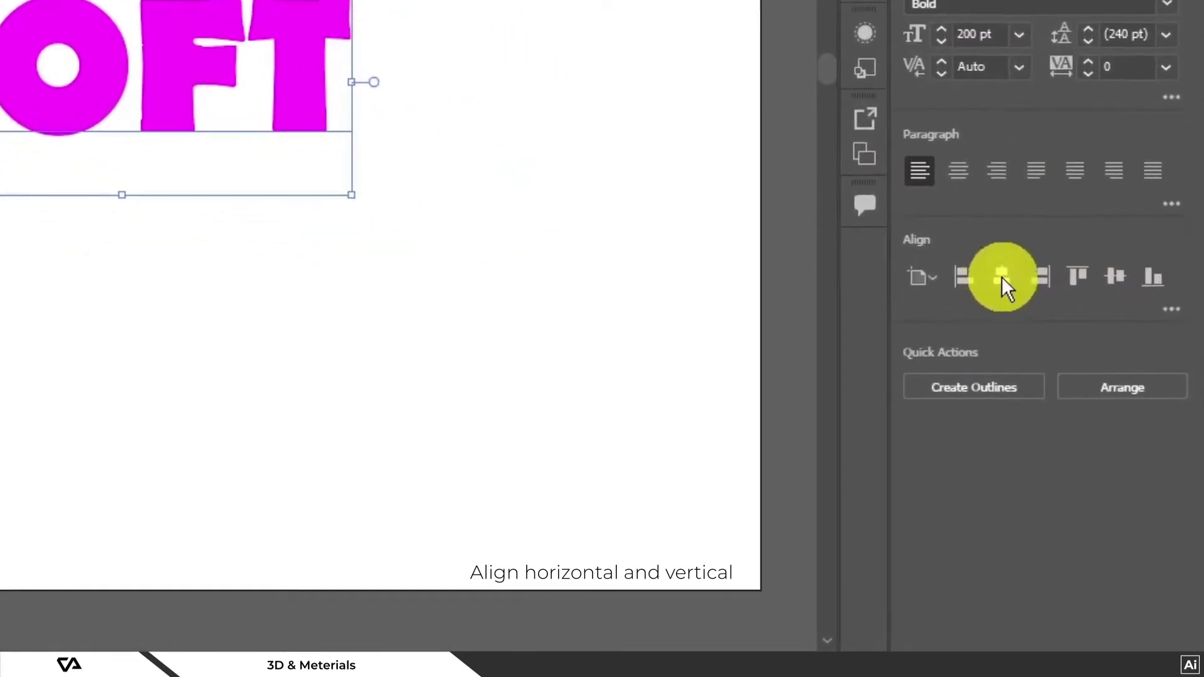
click(1002, 281)
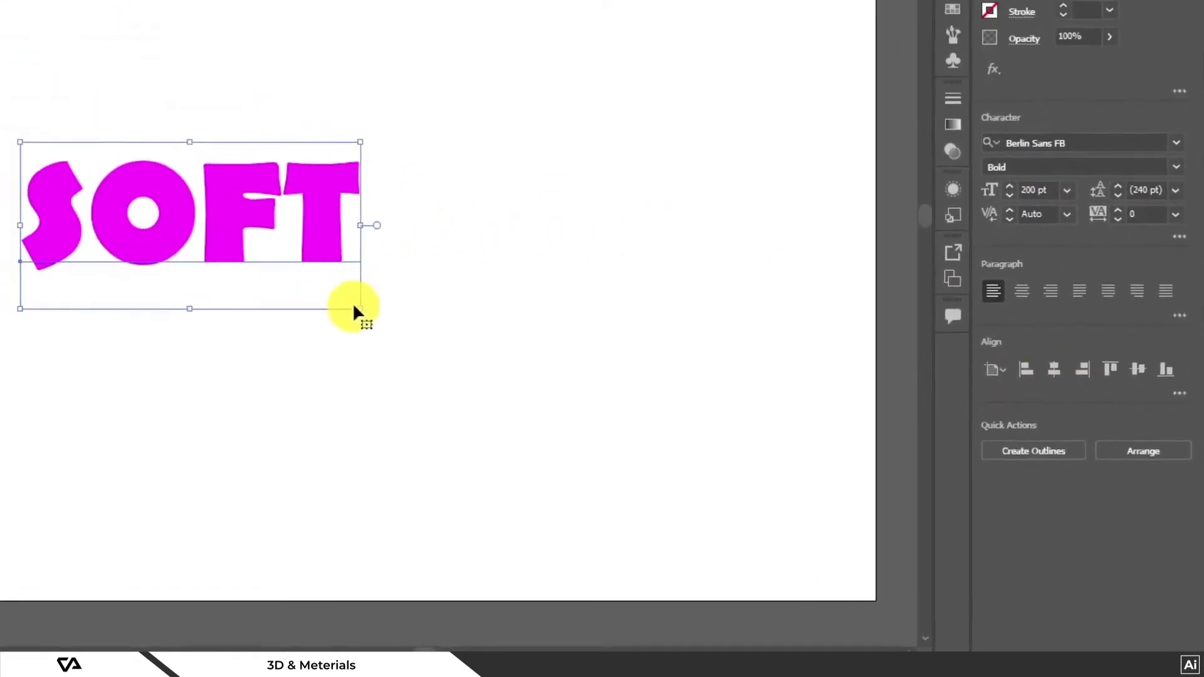
click(664, 400)
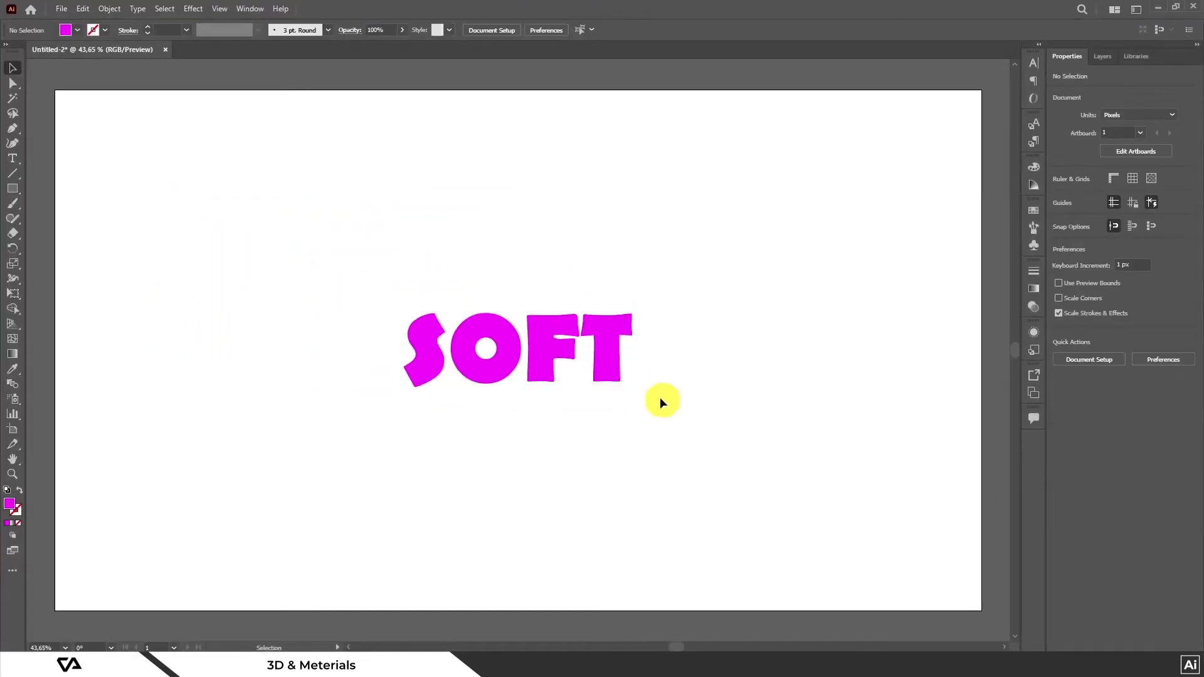
click(610, 366)
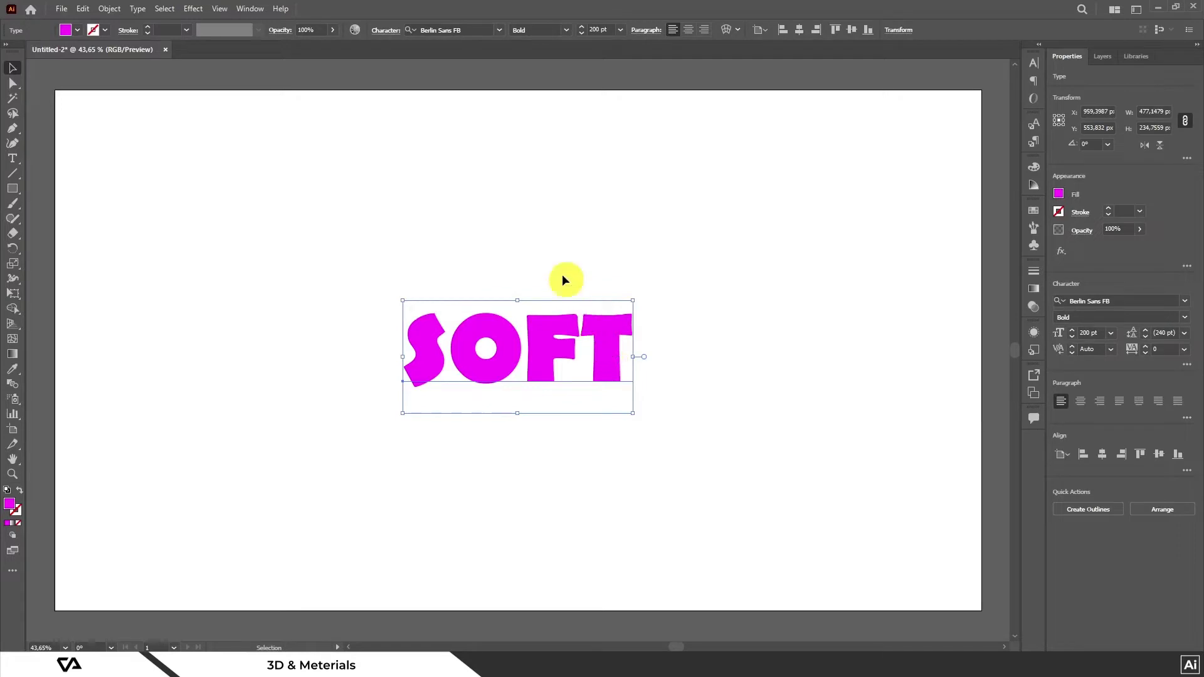
Open the 3D and Materials panel and dock it with the other panels.
click(248, 8)
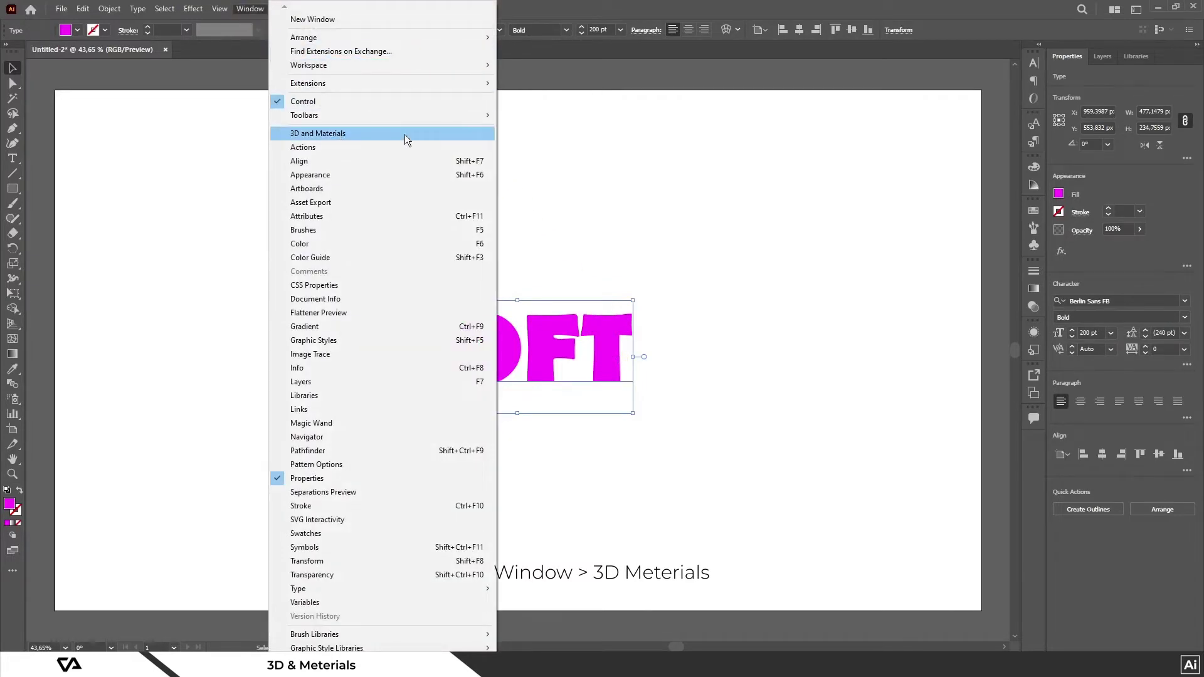
click(405, 135)
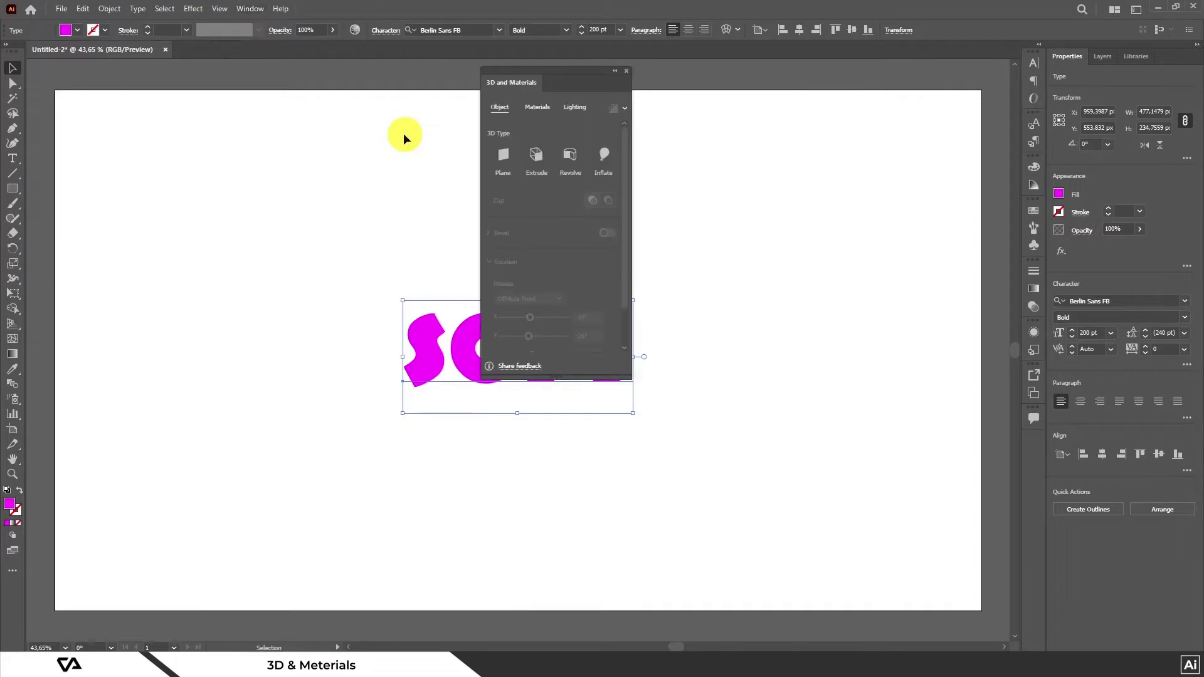
drag(581, 69, 1029, 439)
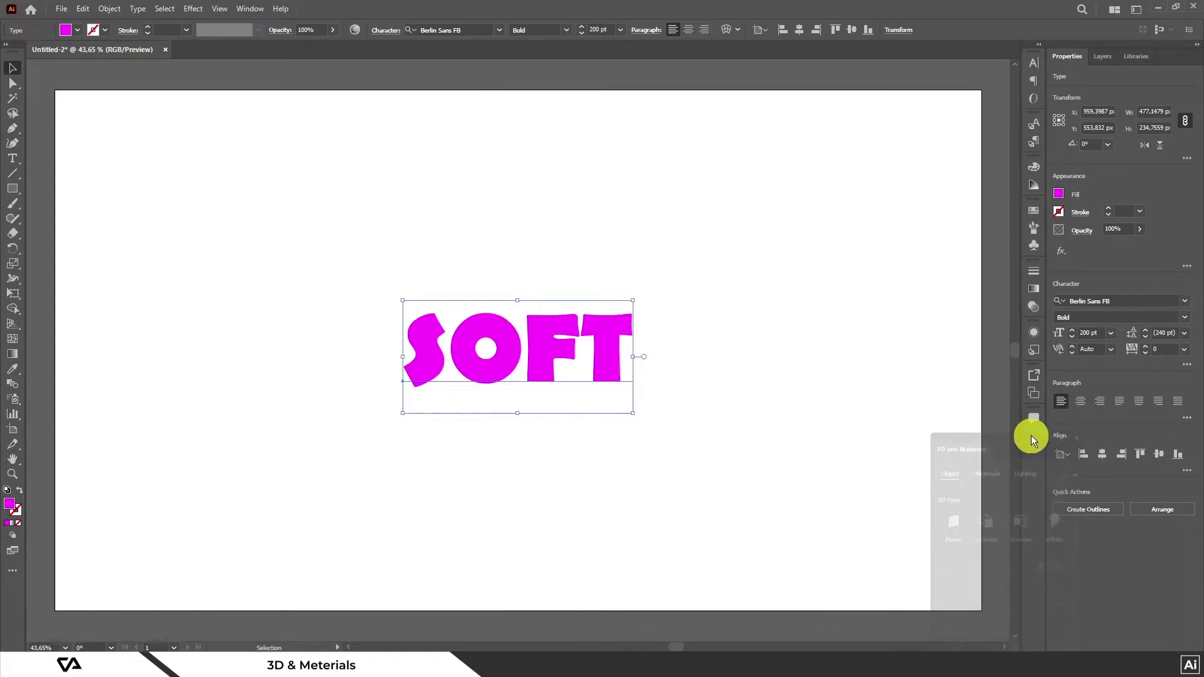
drag(1029, 439, 1030, 433)
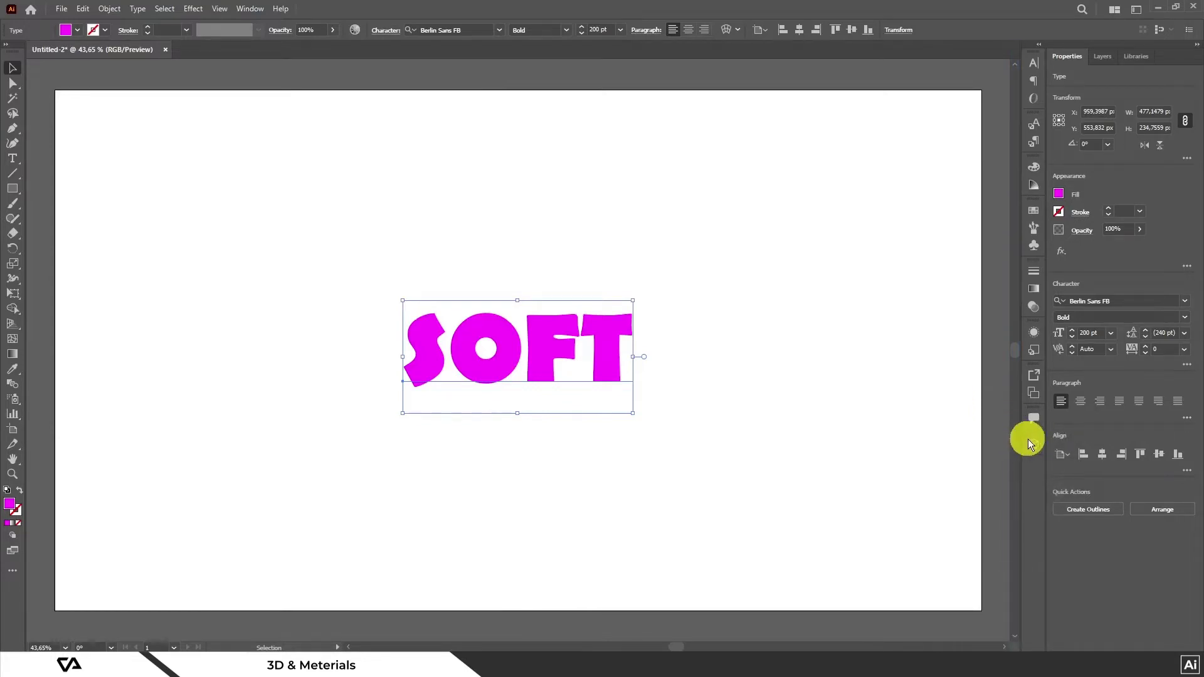
click(1035, 446)
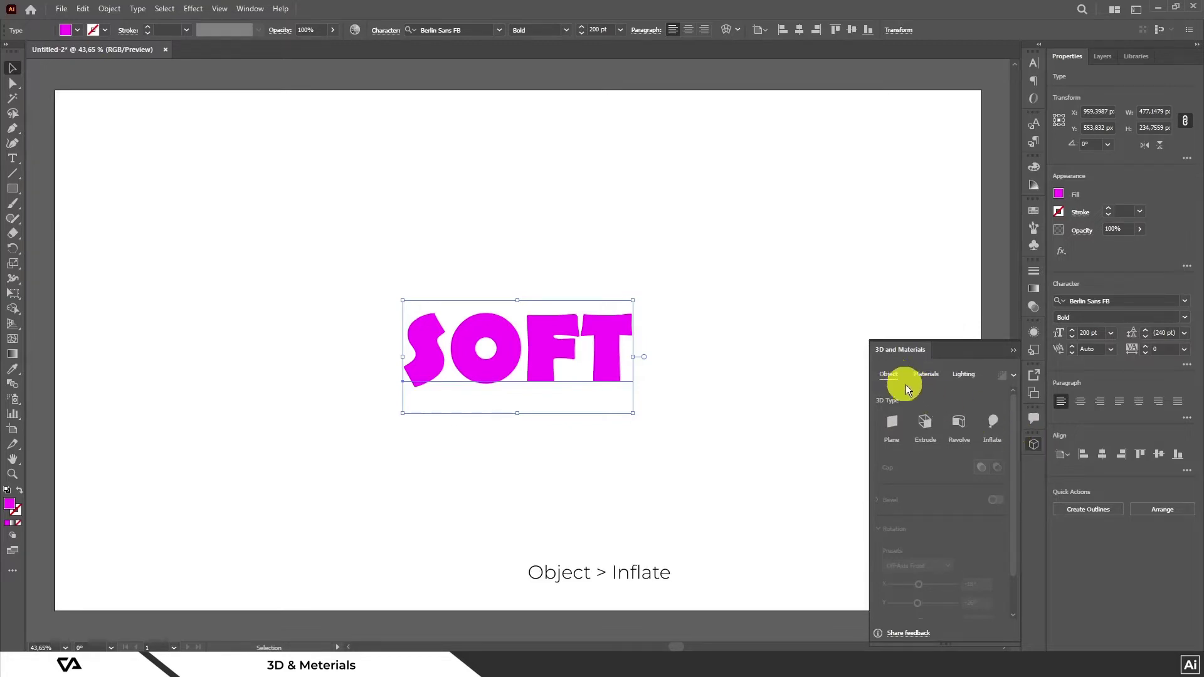
Apply the Inflate 3D effect to SOFT with the Isometric Top rotation preset.
click(992, 434)
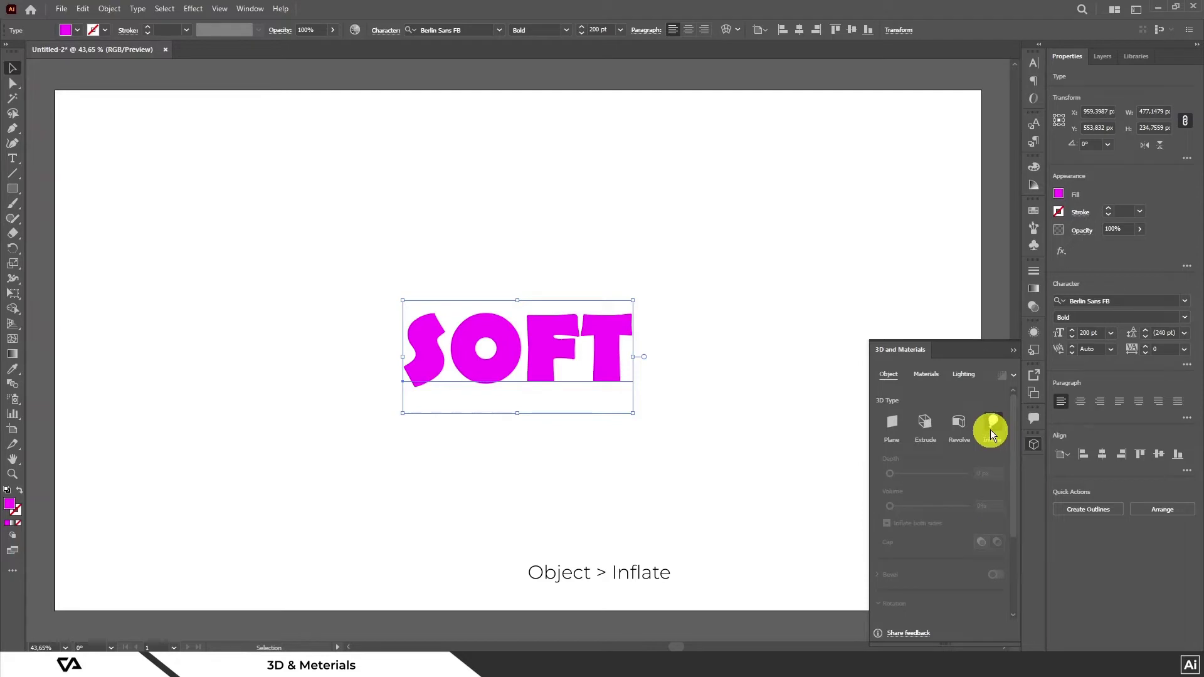
scroll(991, 434, down, 3)
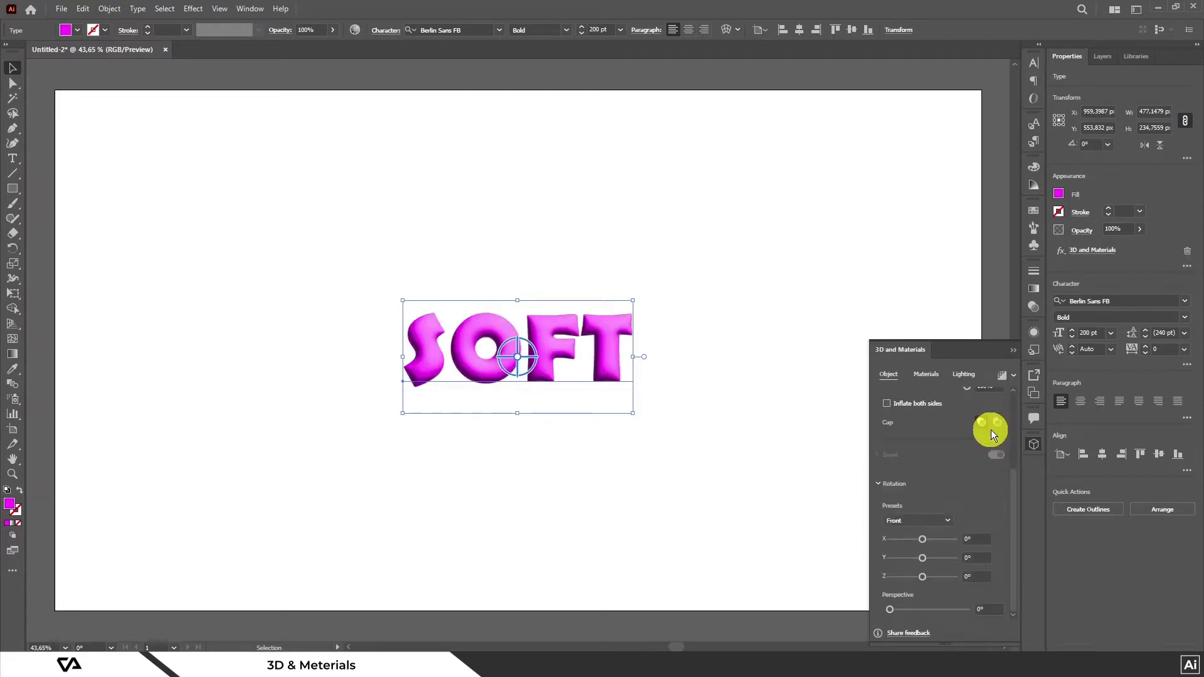
click(947, 520)
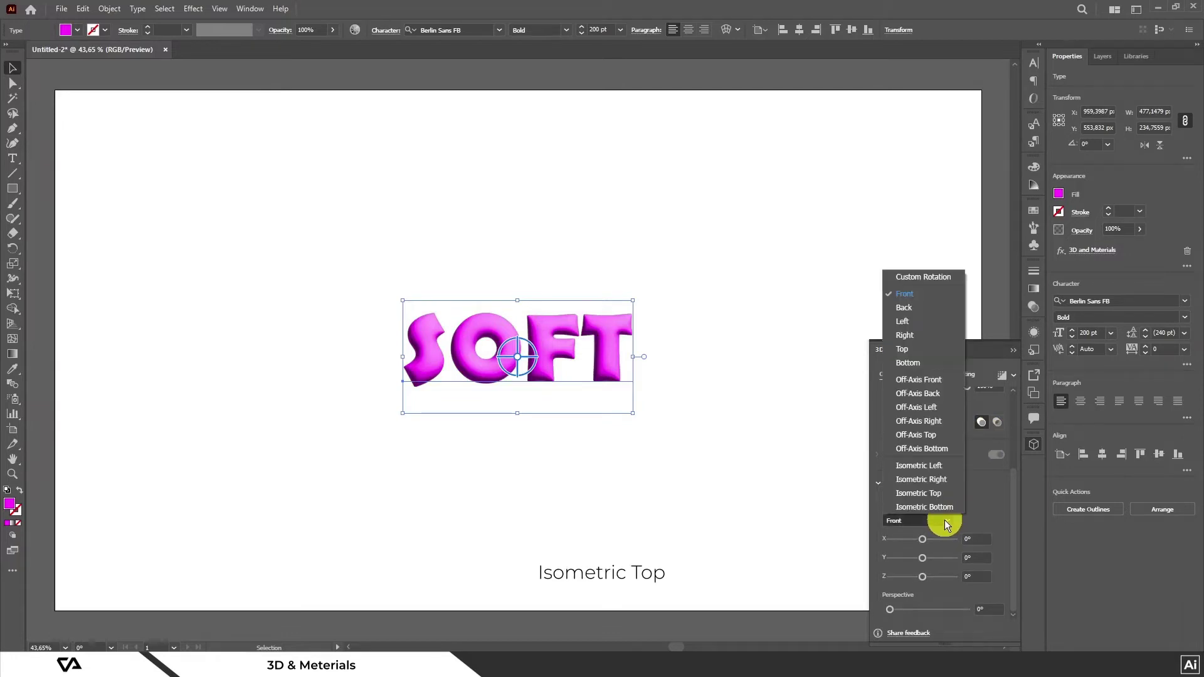
click(943, 494)
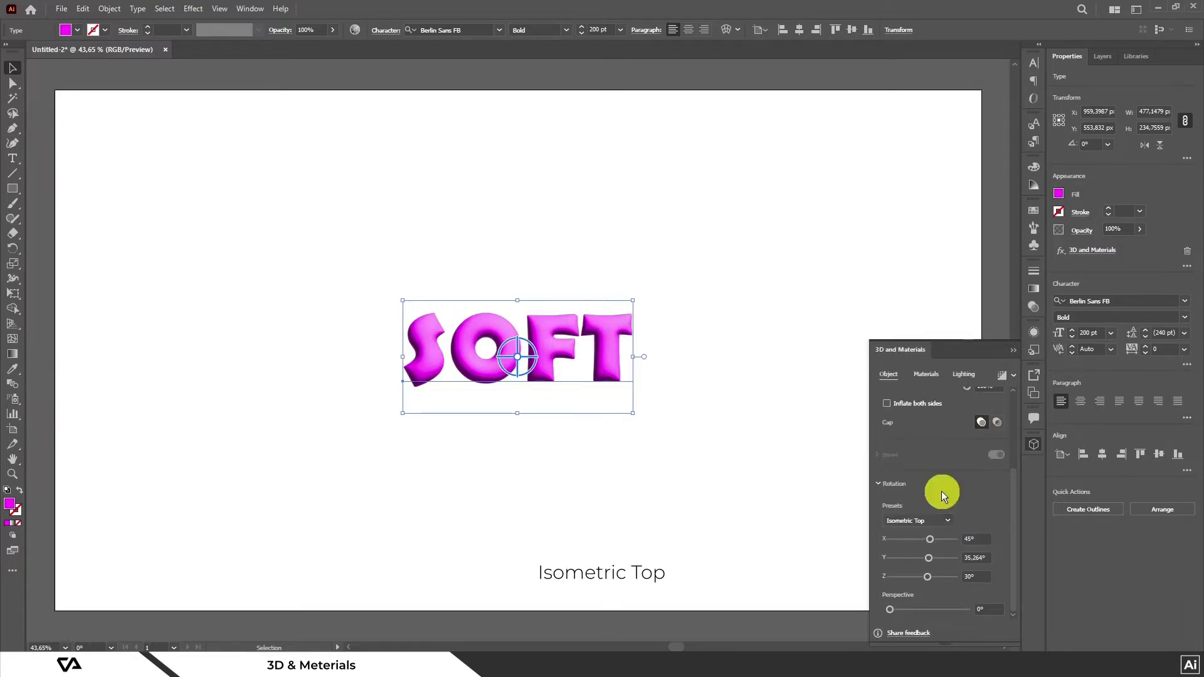
scroll(942, 491, up, 3)
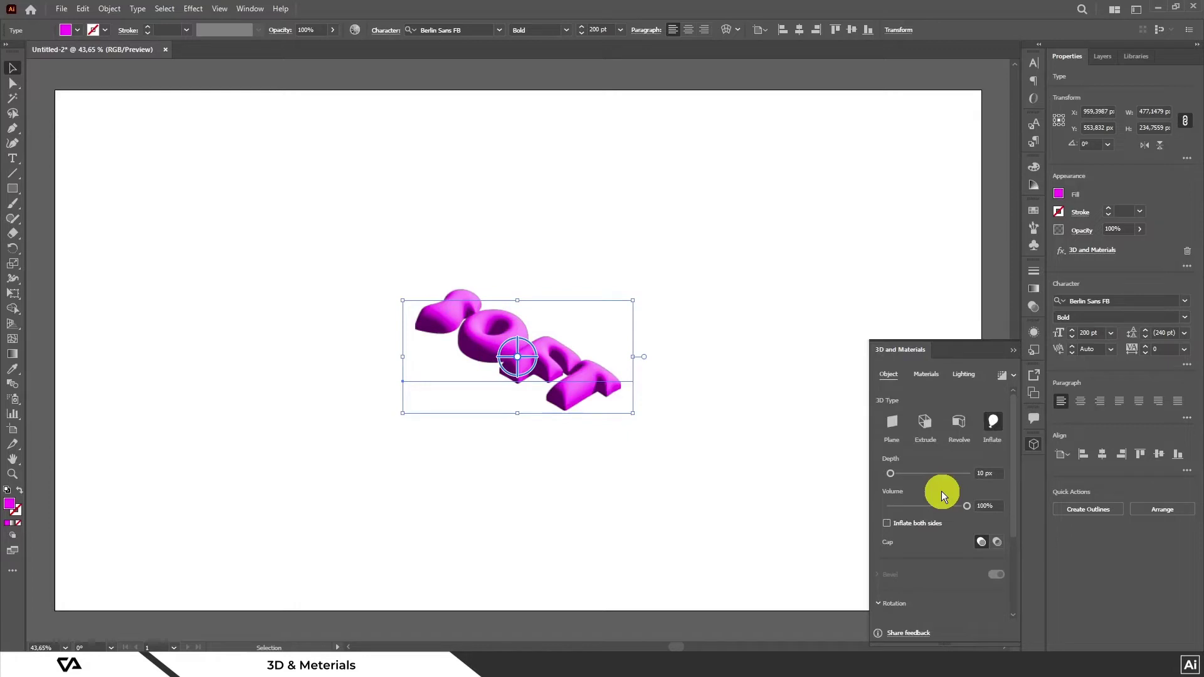
Give the inflated text a 60 px depth and 30% volume.
click(988, 477)
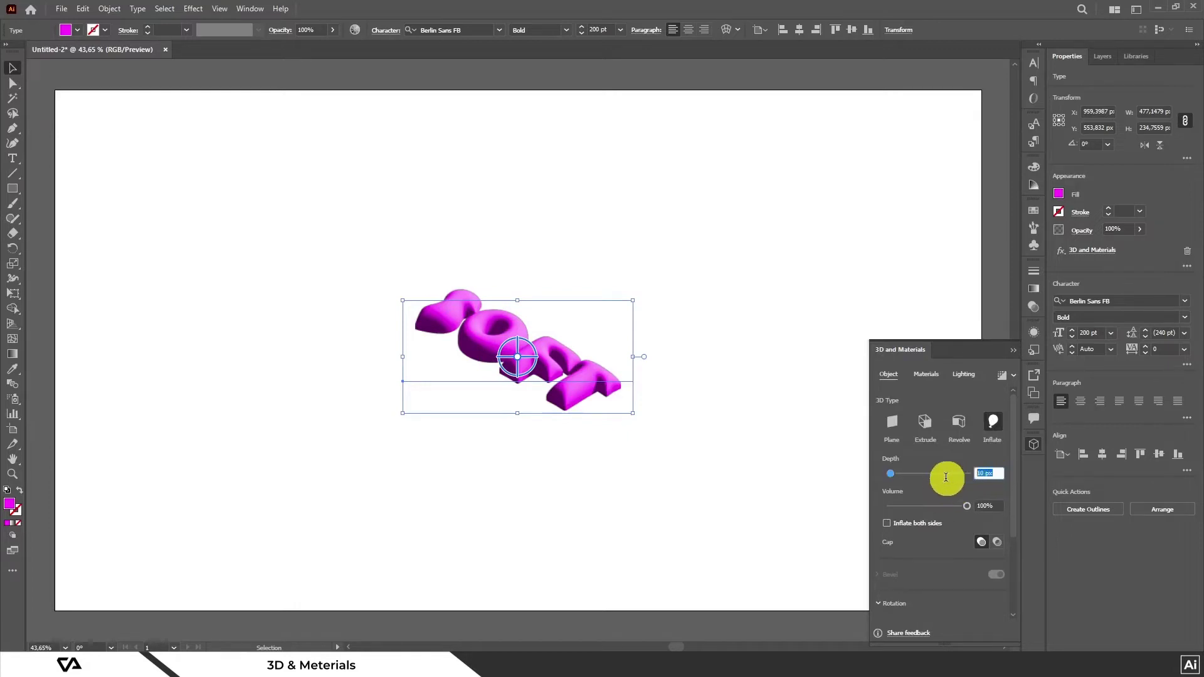
text(6)
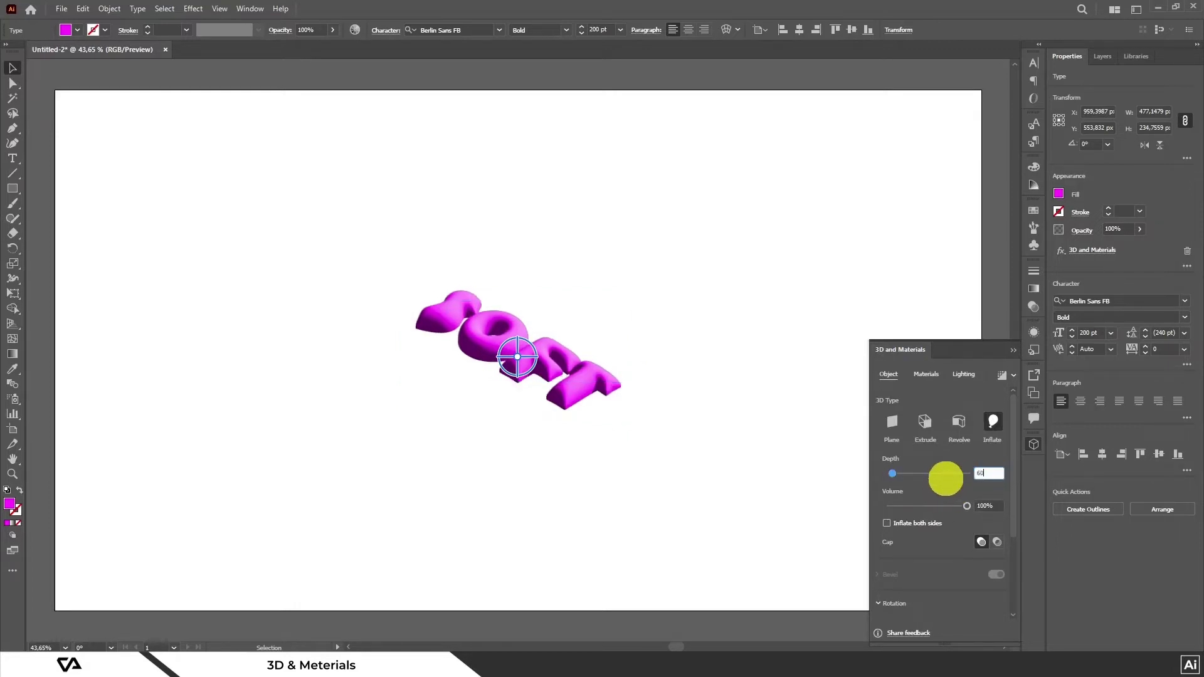
text(0)
key(Return)
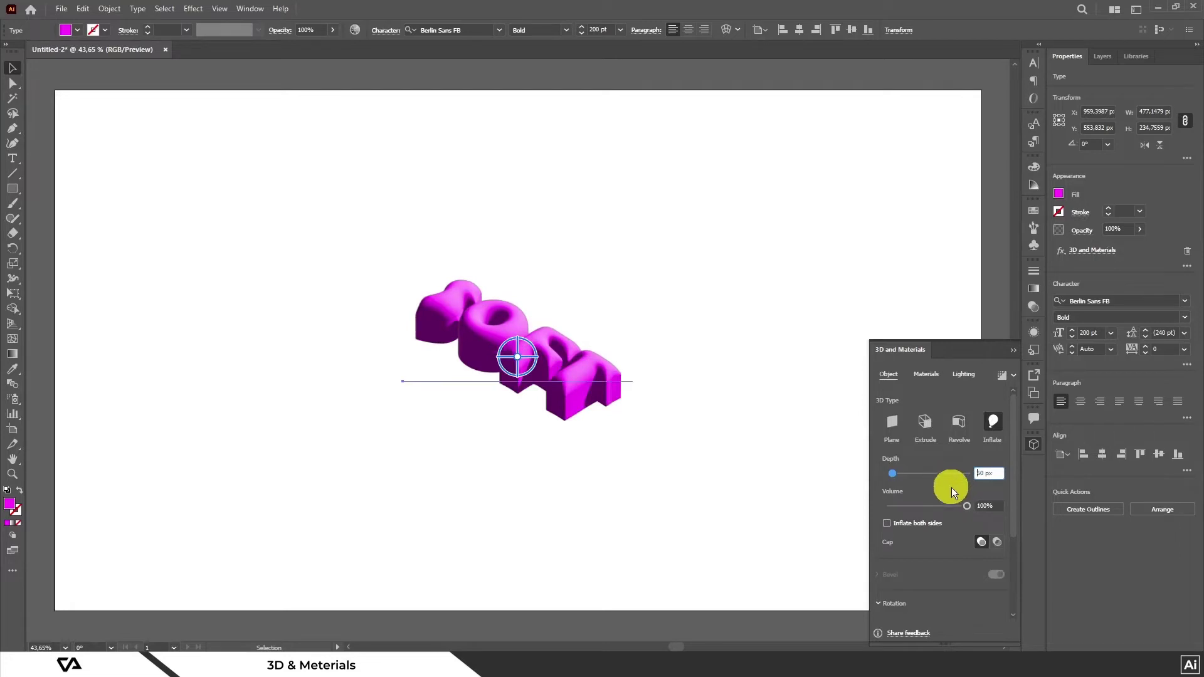
click(989, 506)
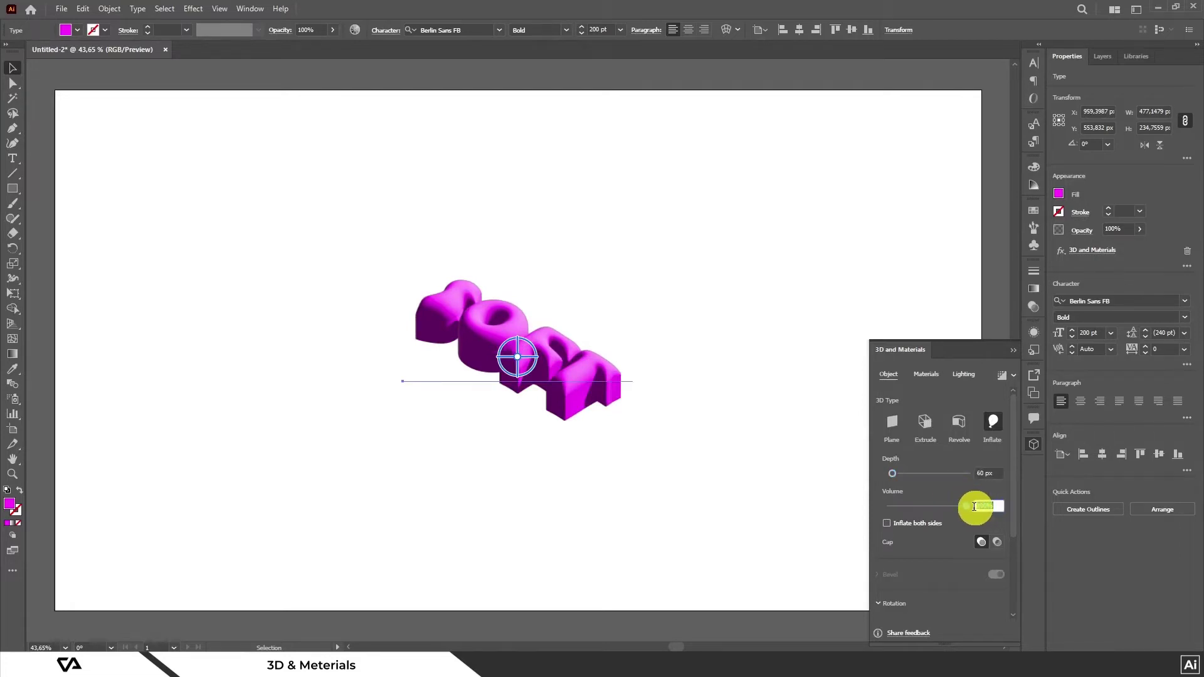
text(30)
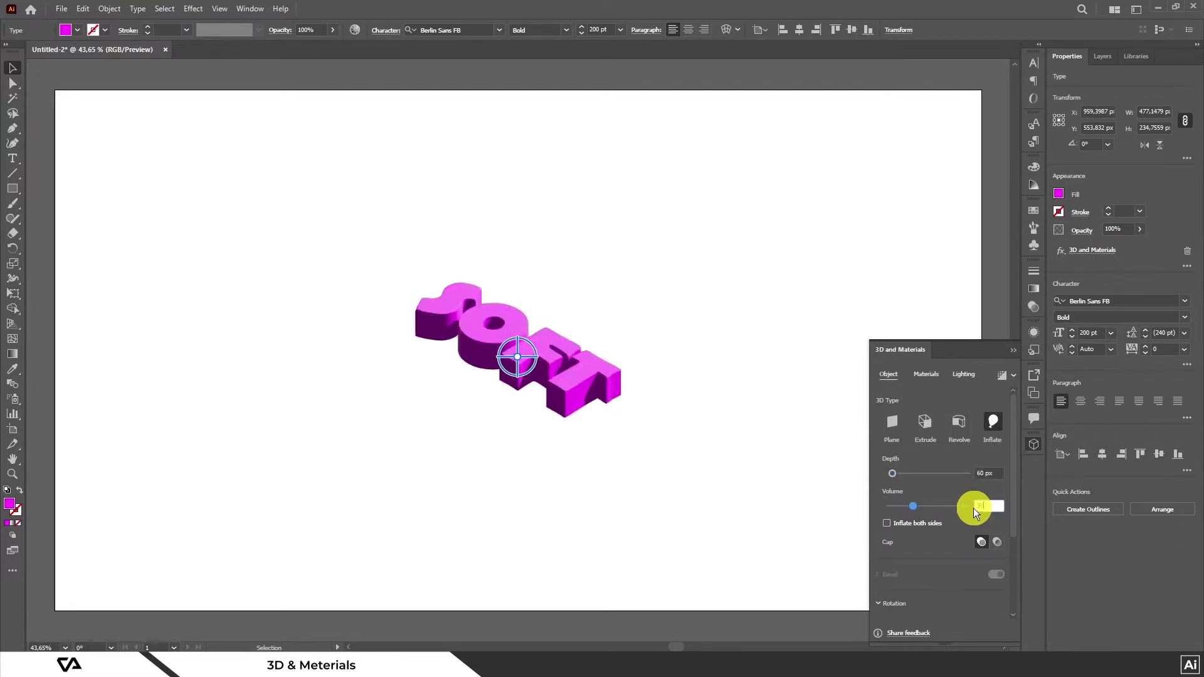
key(Return)
In the Materials tab, browse the swatches and lower Roughness to 0.
click(932, 376)
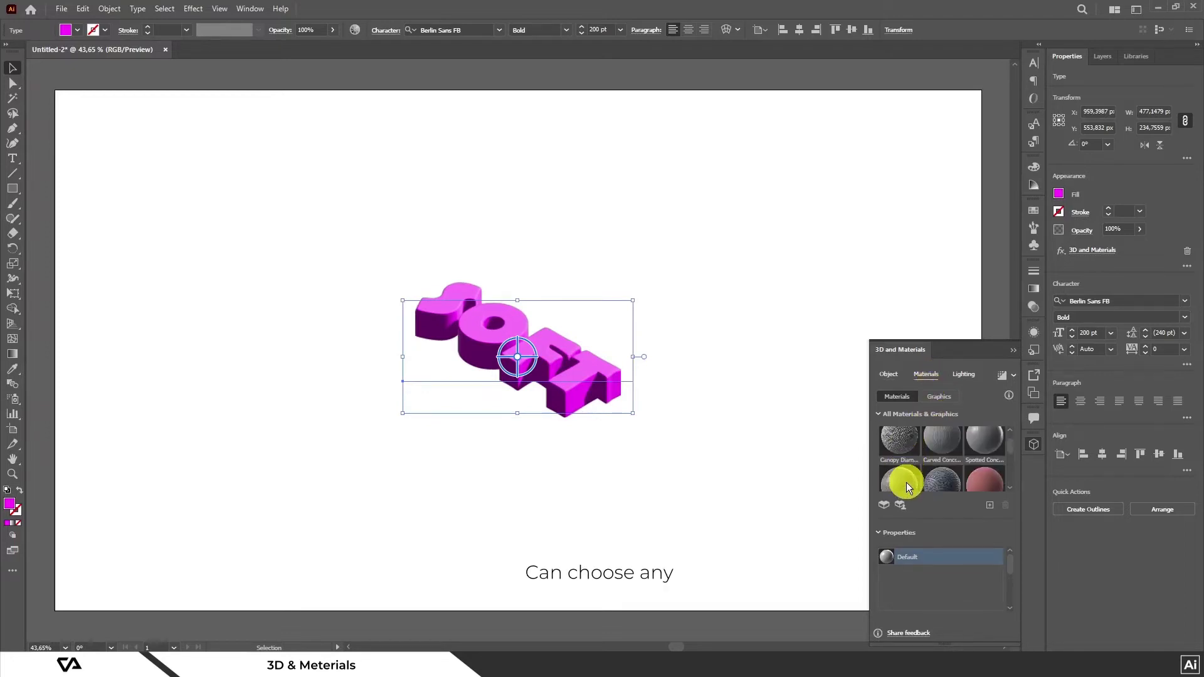
scroll(906, 483, down, 2)
scroll(905, 483, down, 2)
scroll(906, 483, down, 2)
scroll(905, 483, down, 2)
scroll(907, 488, down, 2)
scroll(907, 488, down, 2)
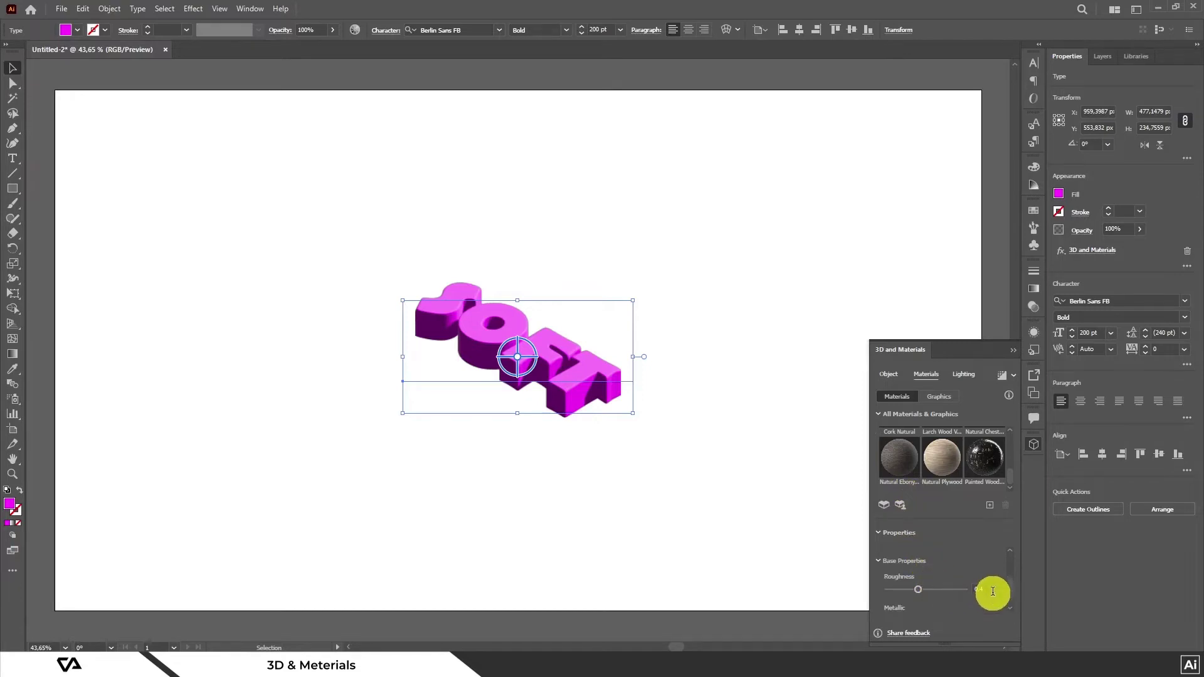
key(Down)
key(Down)
key(Down)
scroll(966, 566, down, 1)
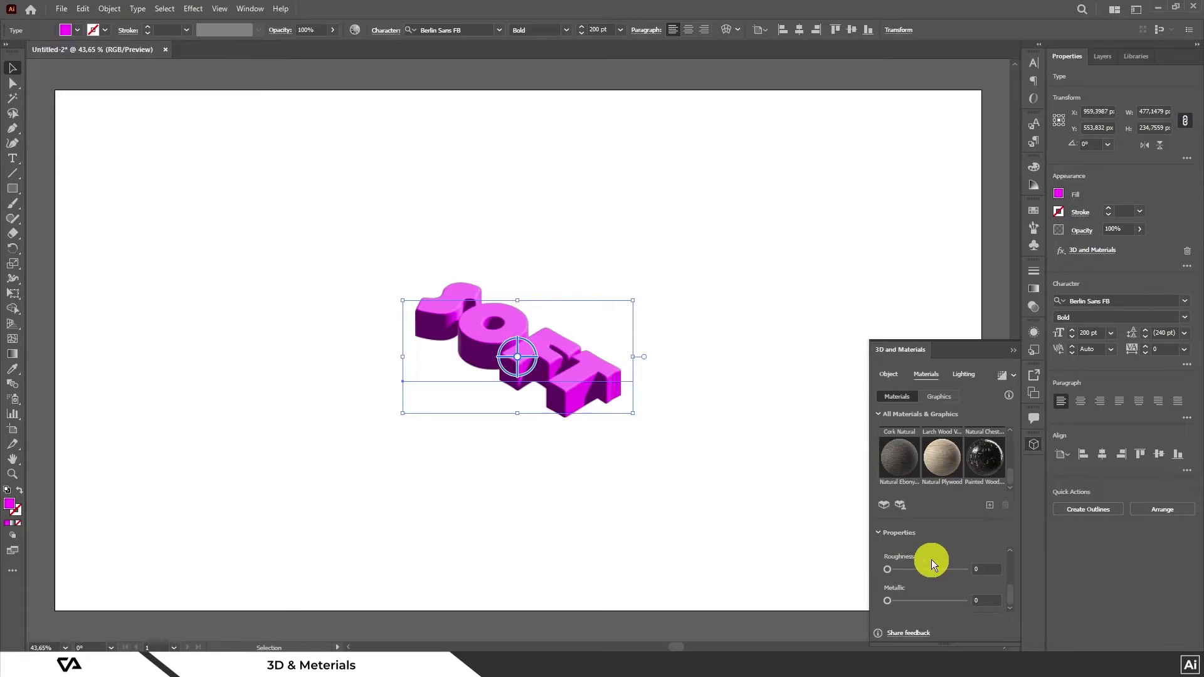
Set the light intensity to 120% and the light rotation to -50°.
click(970, 375)
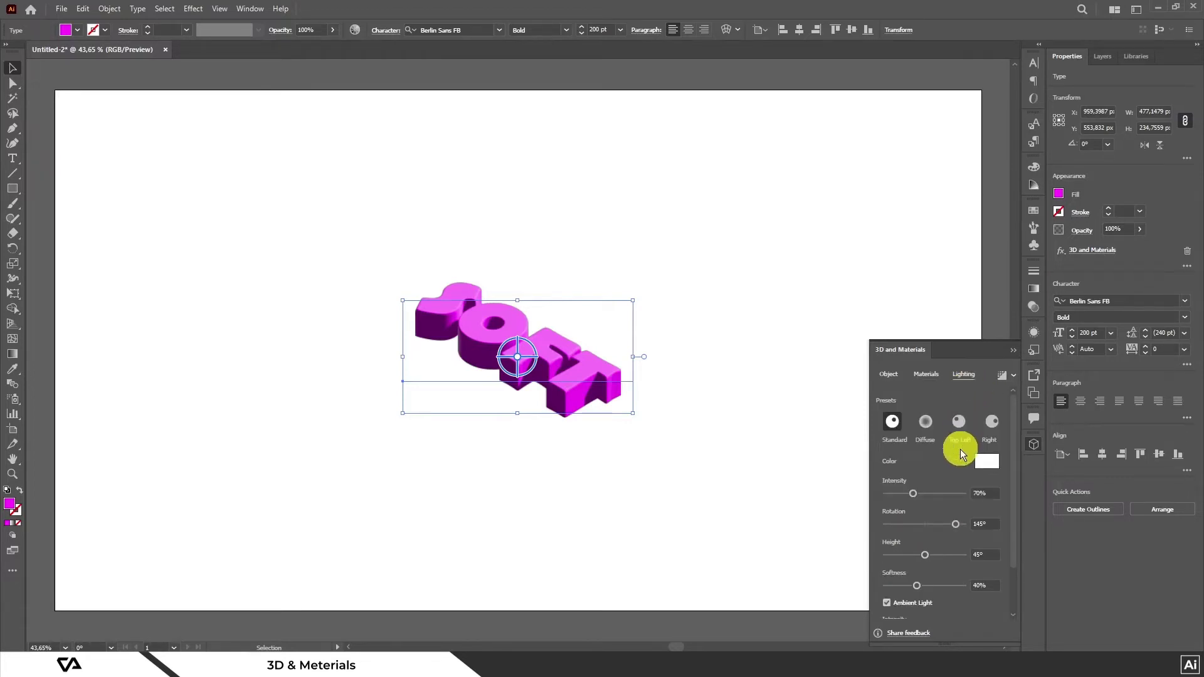
click(986, 493)
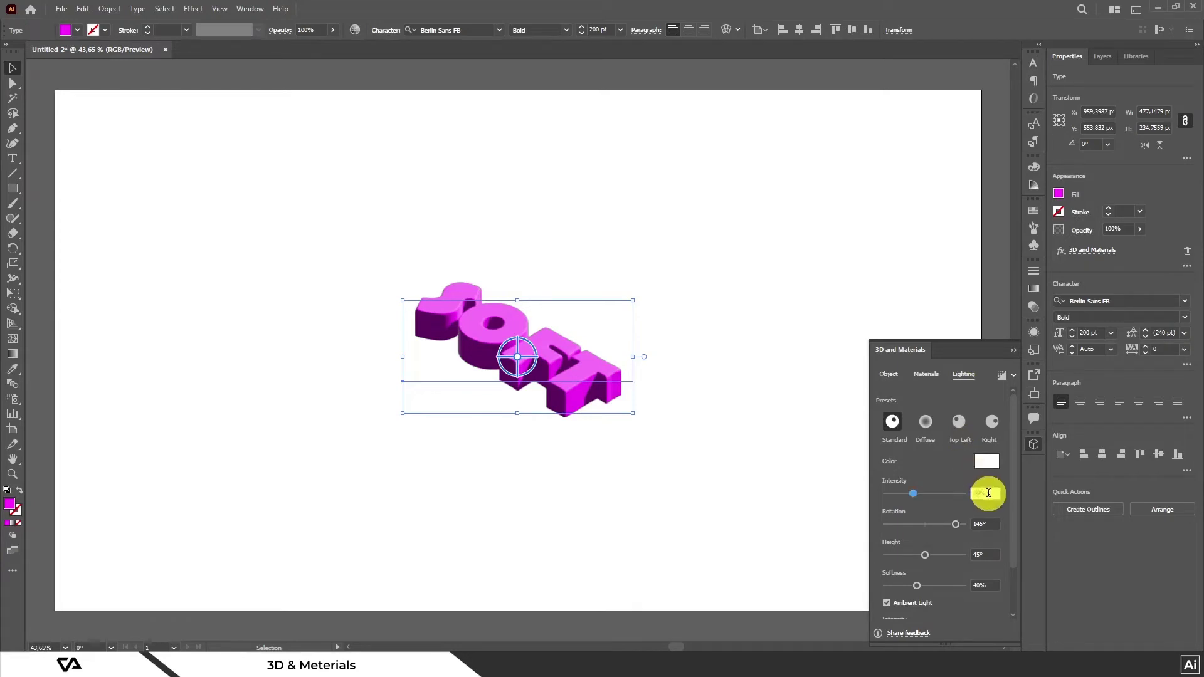
text(20)
key(Return)
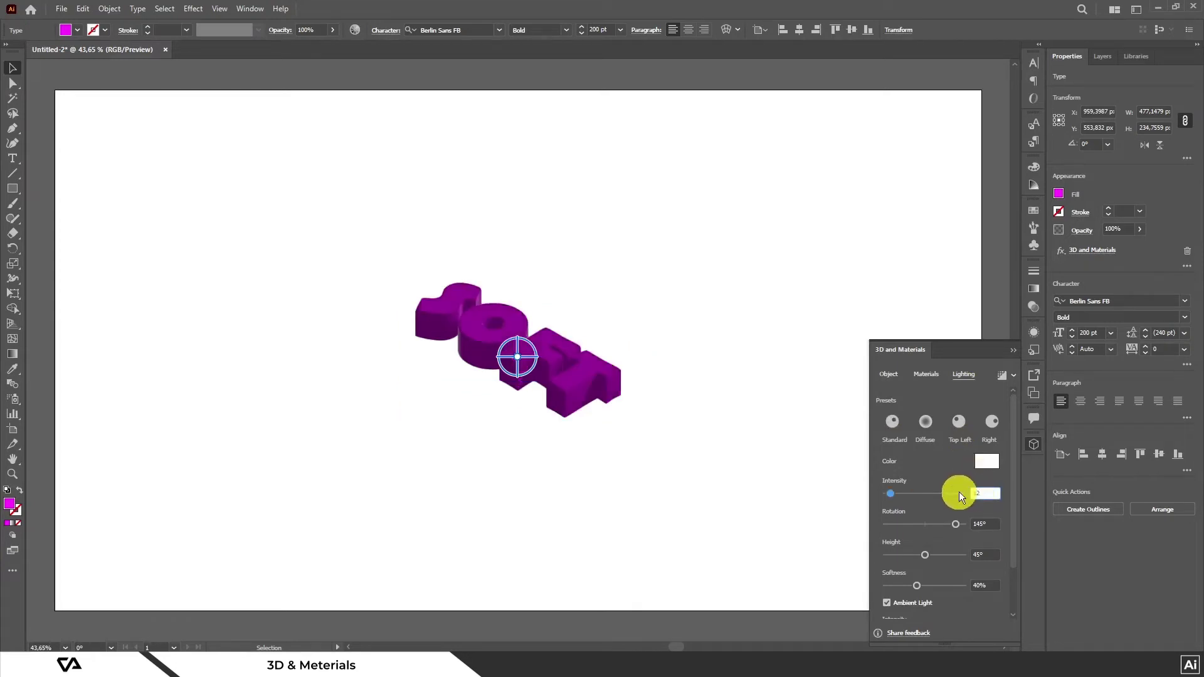
text(0)
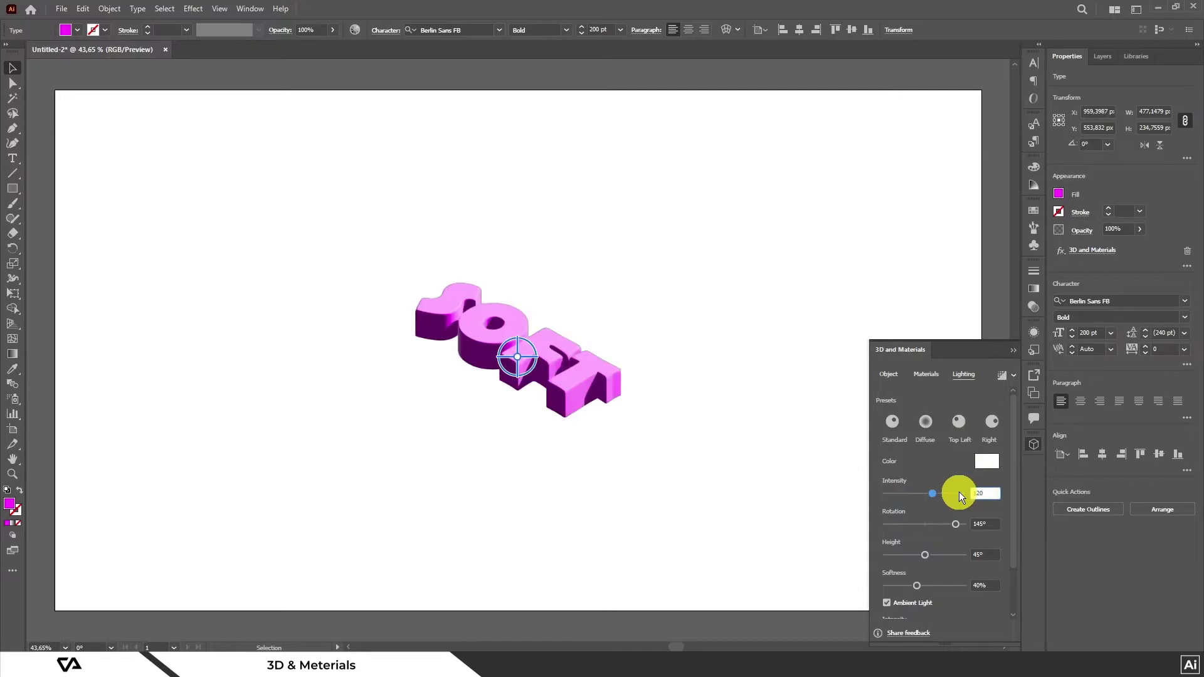
key(Return)
click(984, 525)
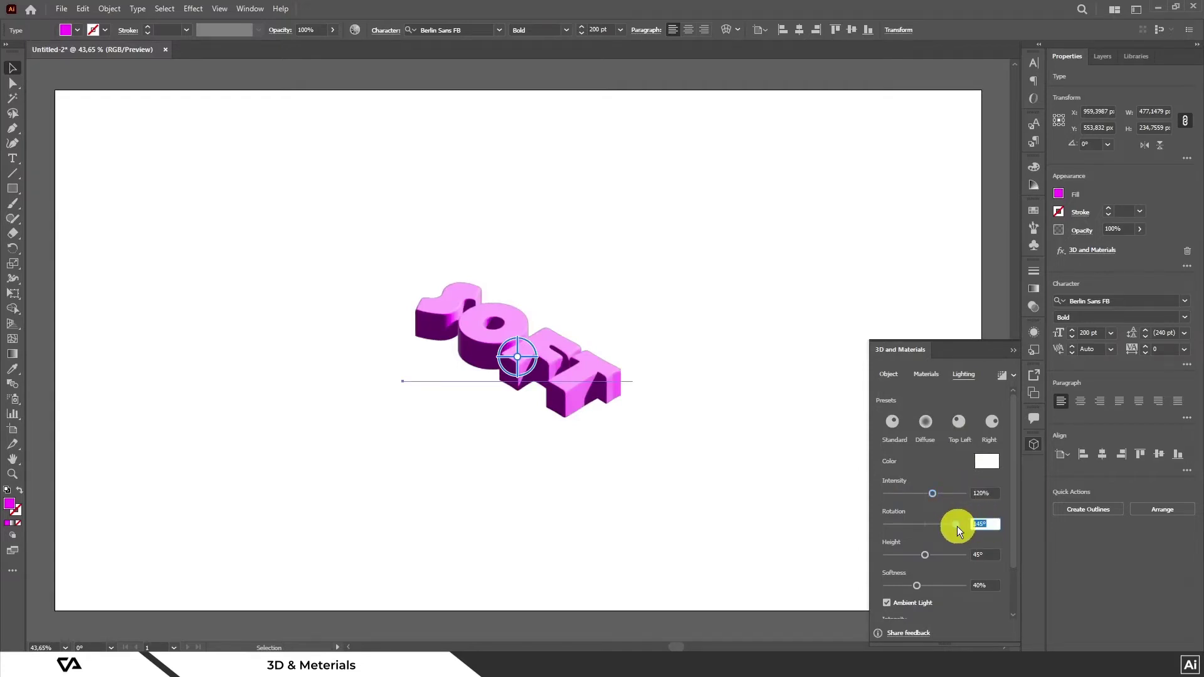
text(5)
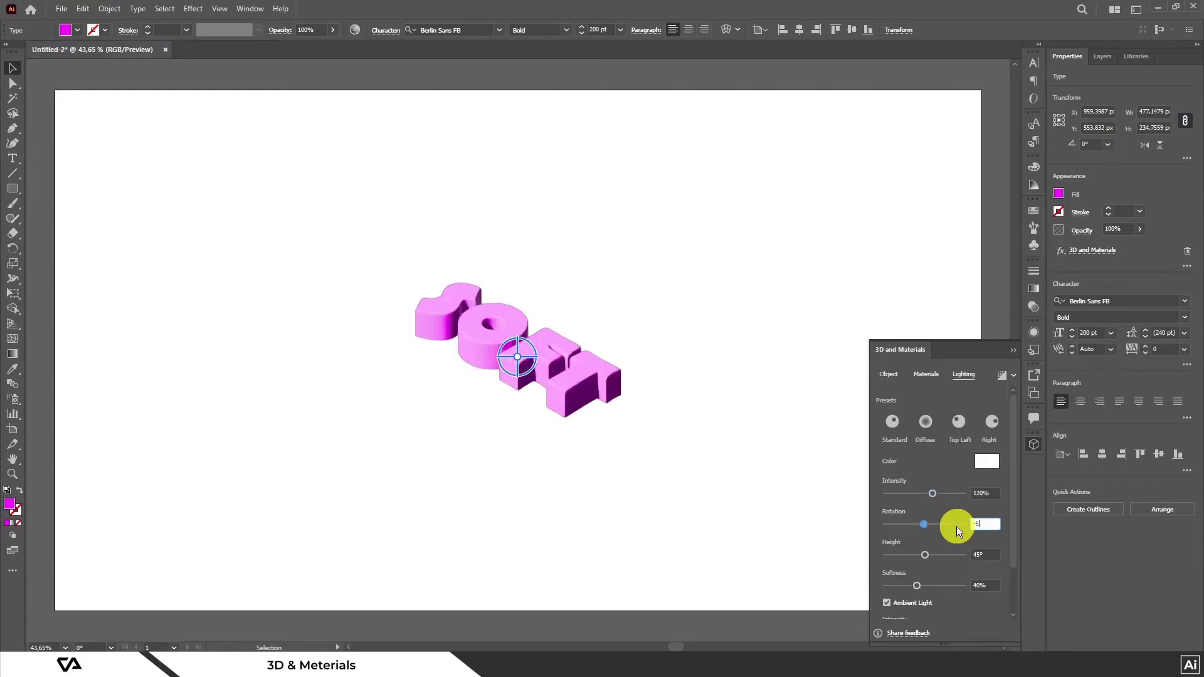
text(0)
key(Return)
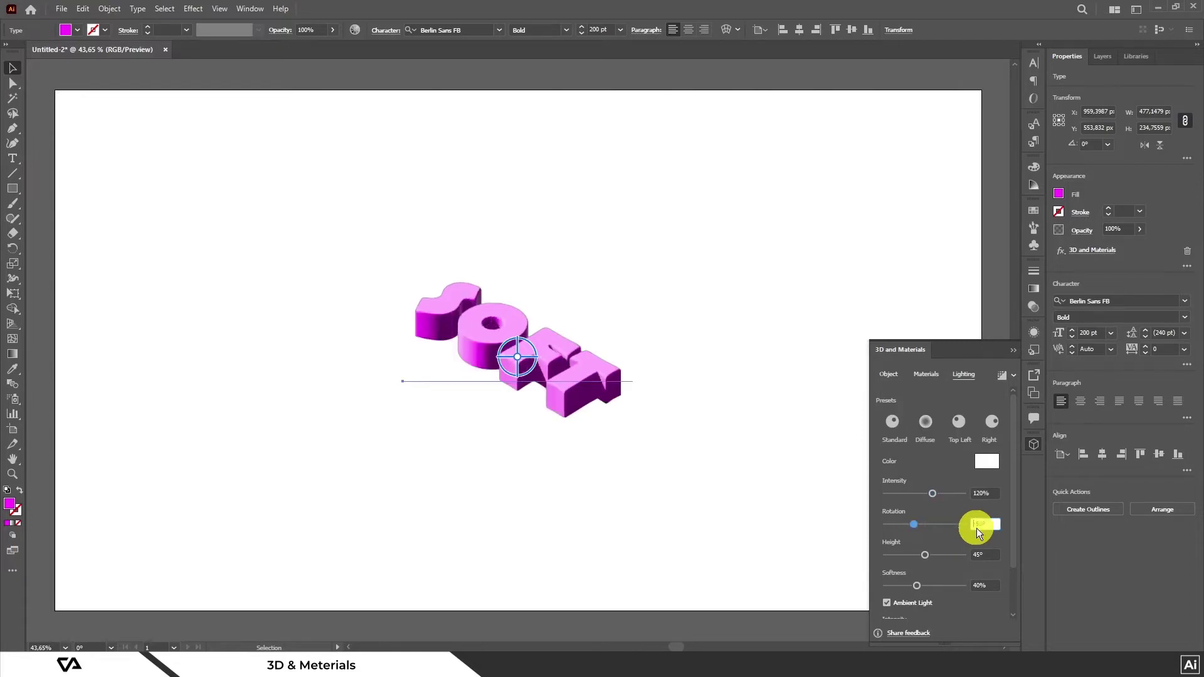
Set the light softness to 50% and the light height to 50°.
click(986, 552)
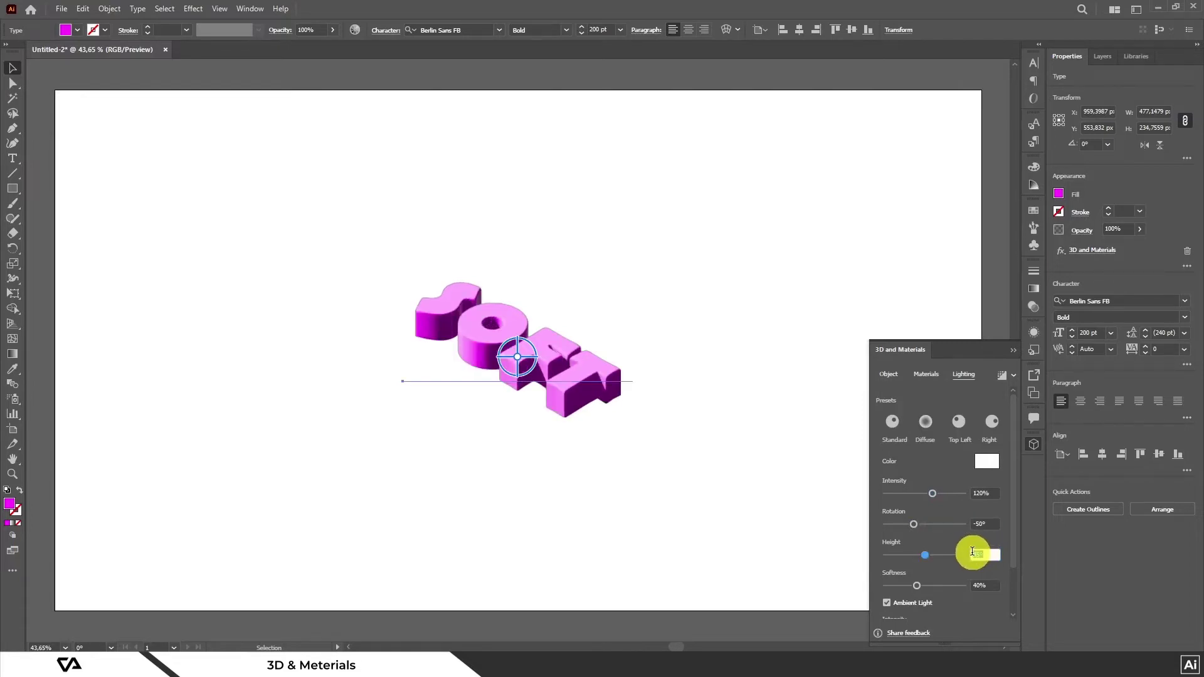
text(5)
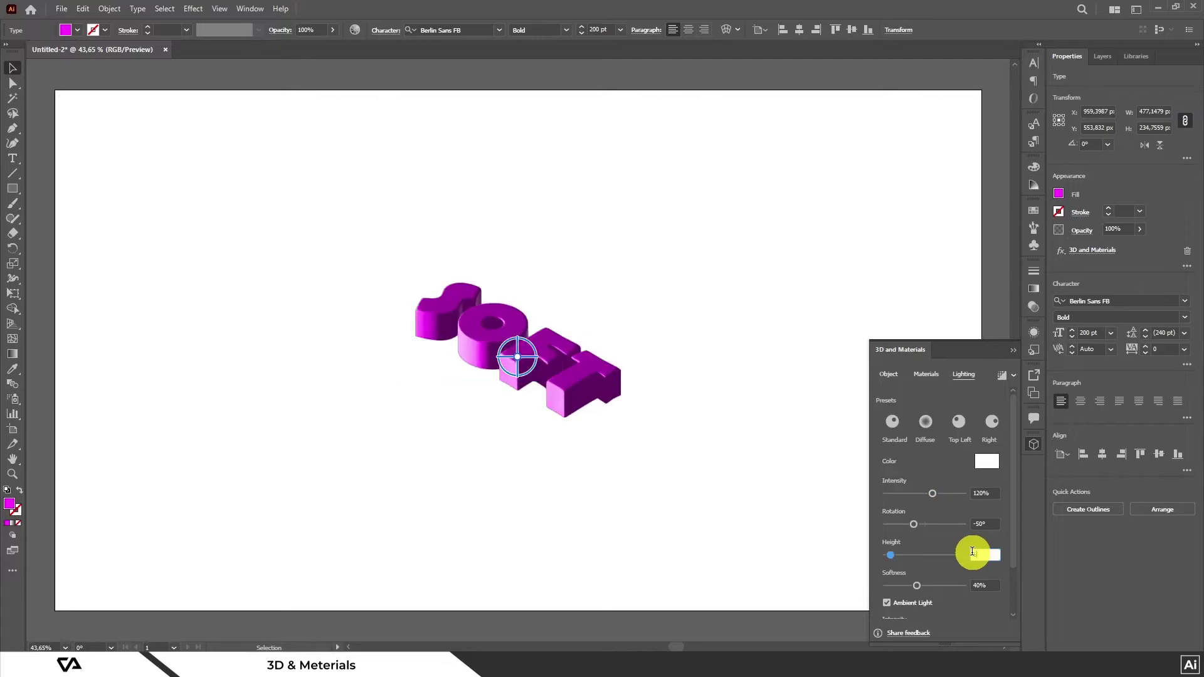
text(0)
key(Return)
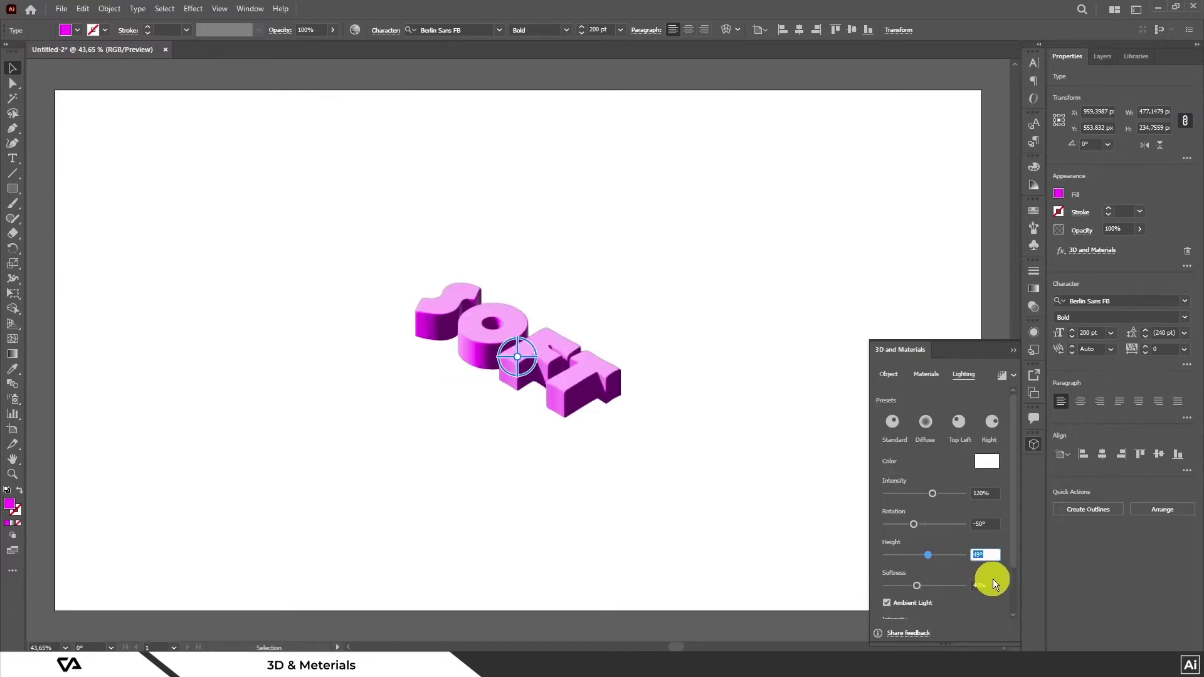
click(970, 585)
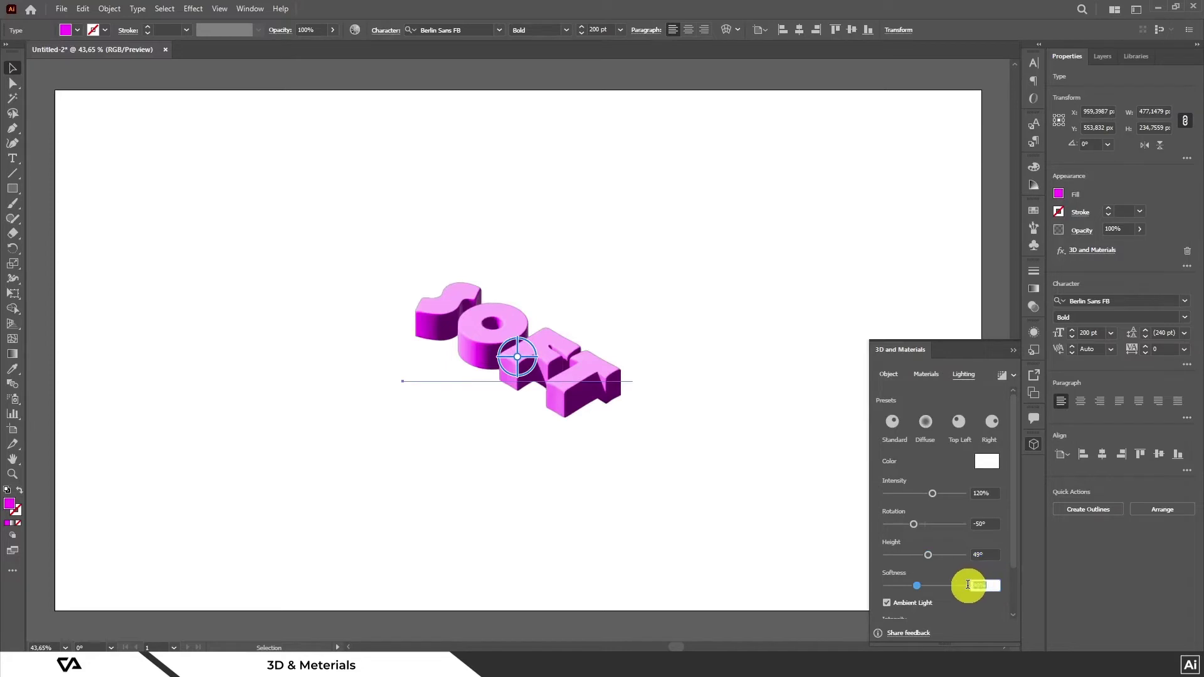
text(50)
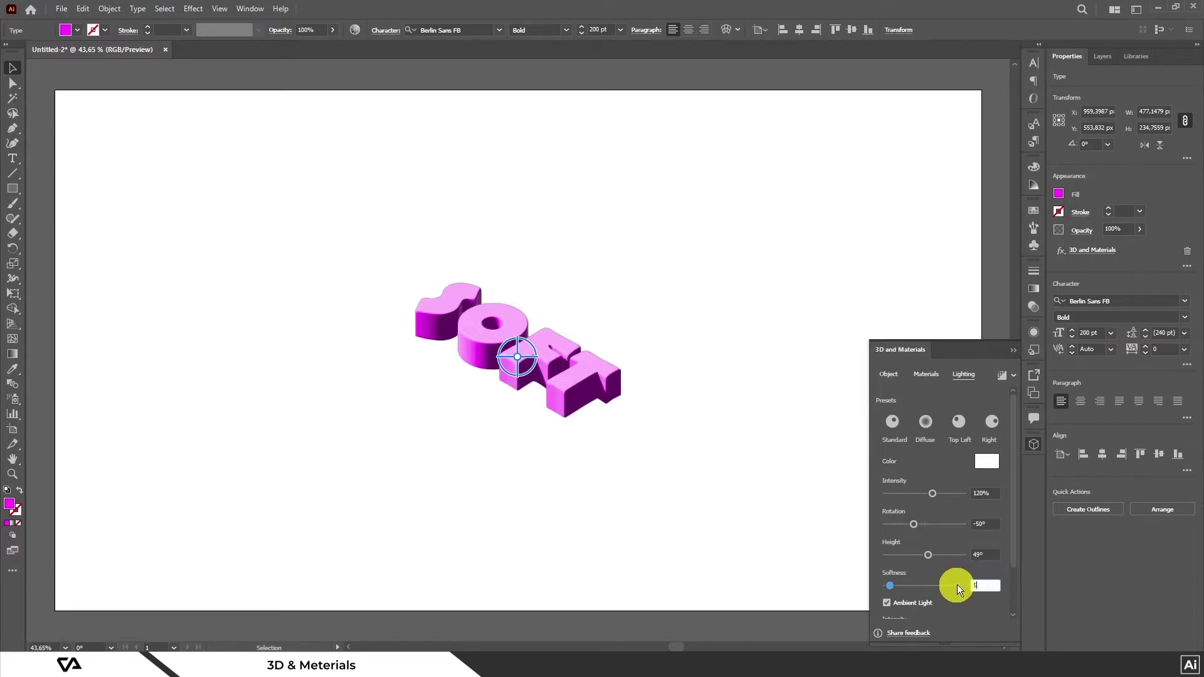
click(986, 555)
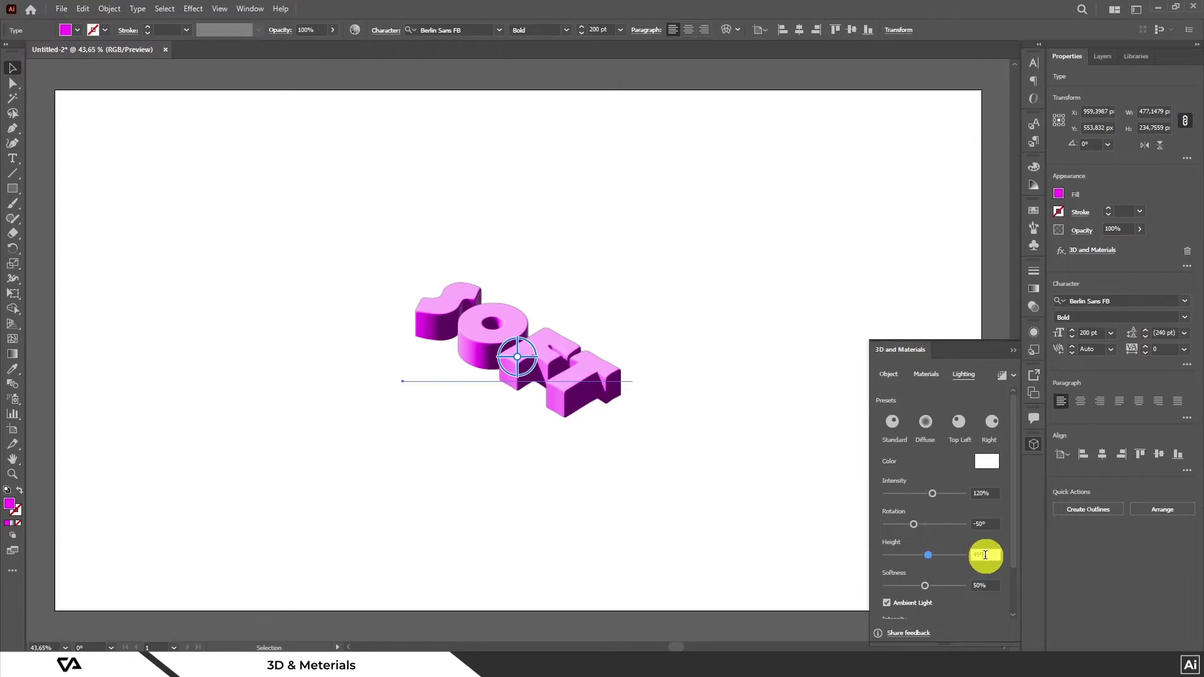
key(BackSpace)
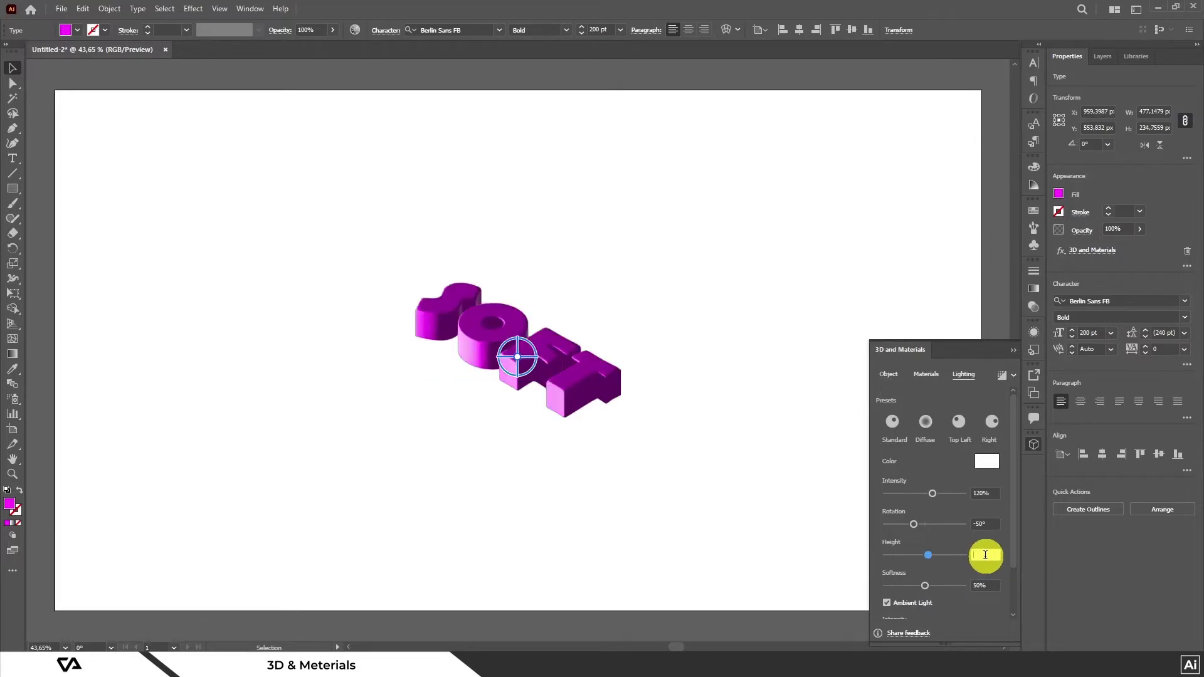
text(50)
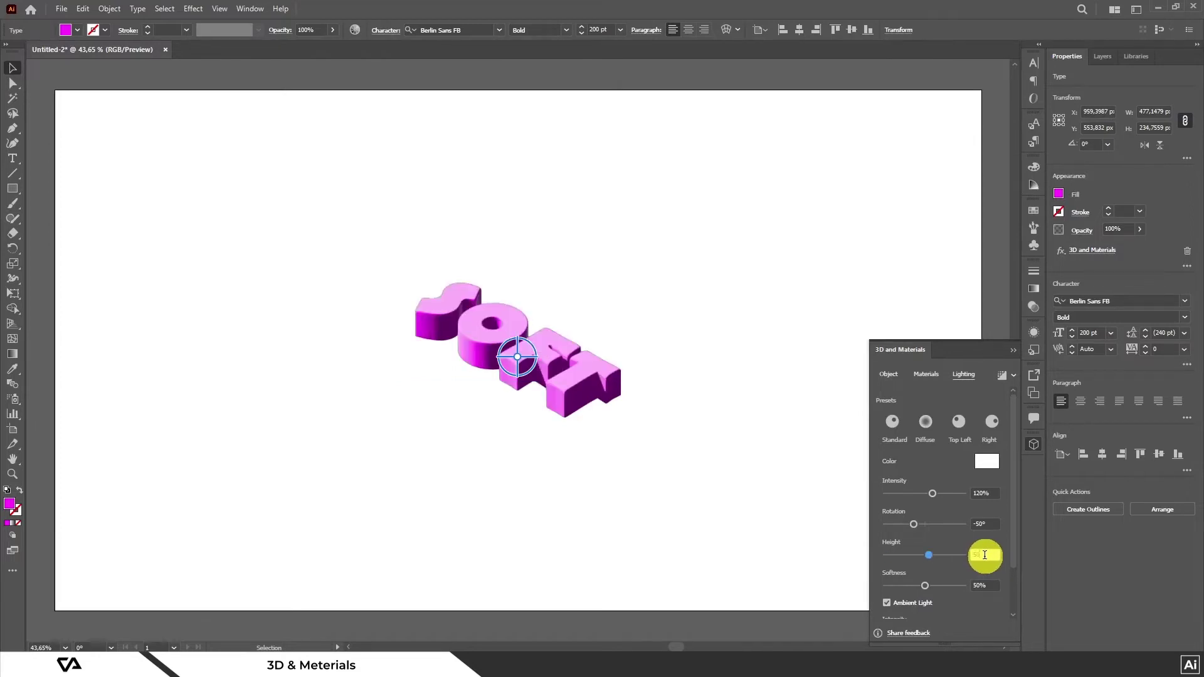
key(Return)
scroll(989, 565, down, 2)
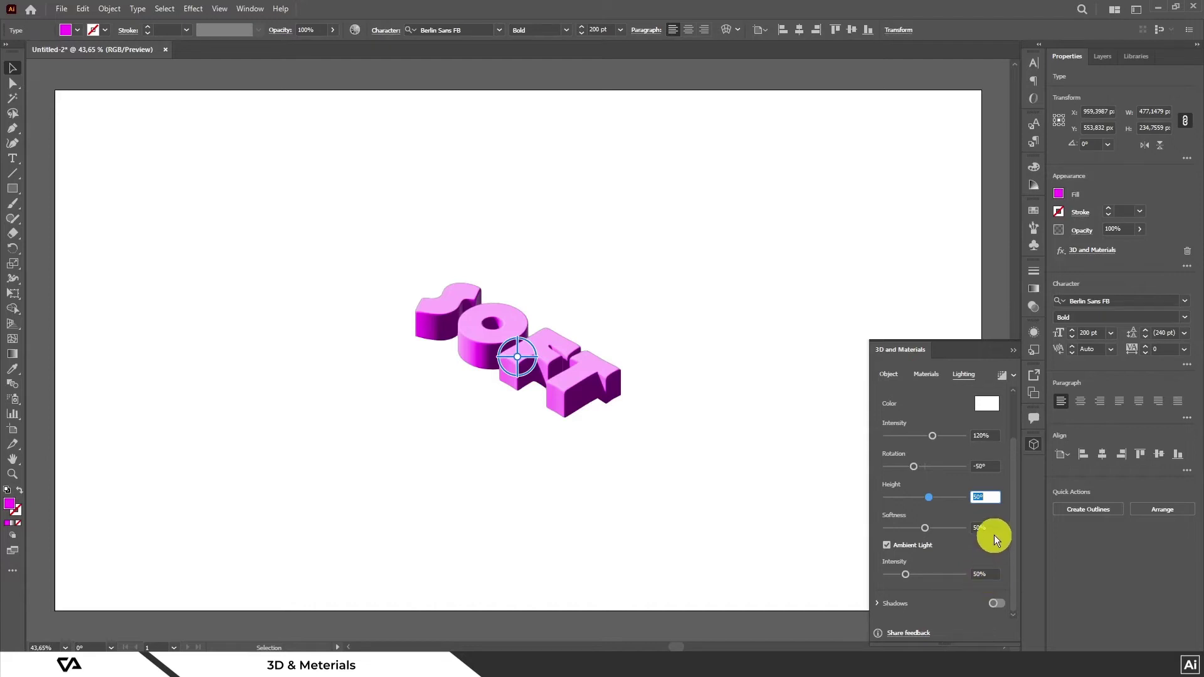
key(Return)
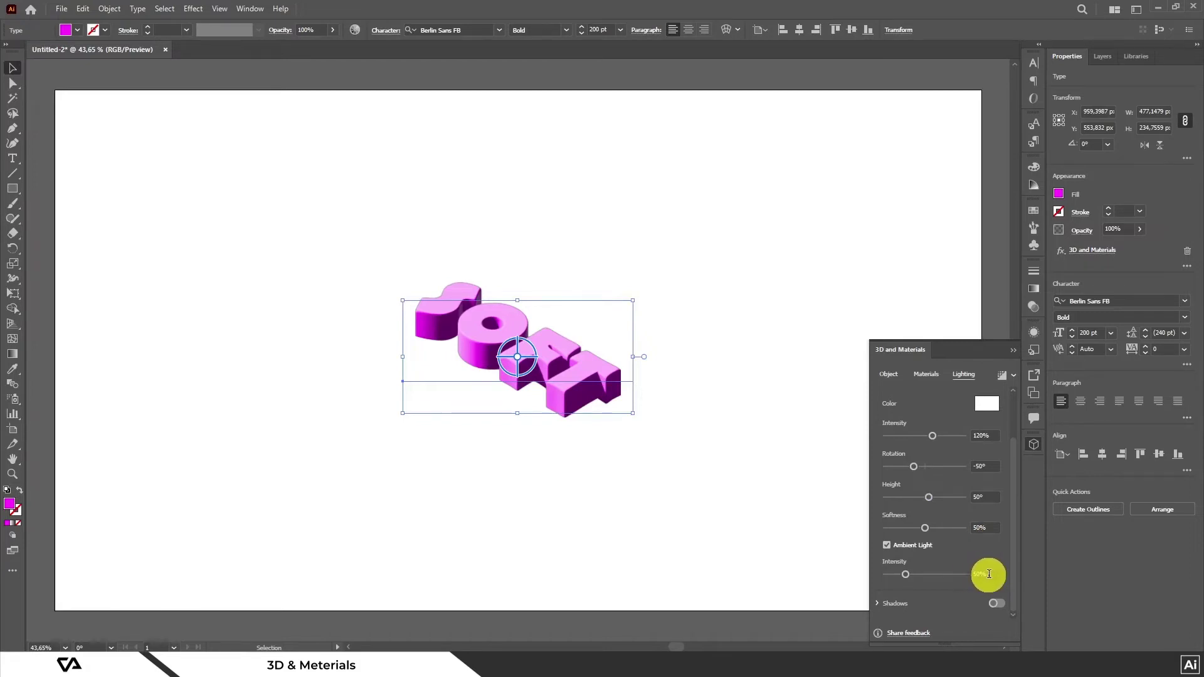
Set ambient light intensity to 70% and drag a duplicate of SOFT straight up.
click(989, 574)
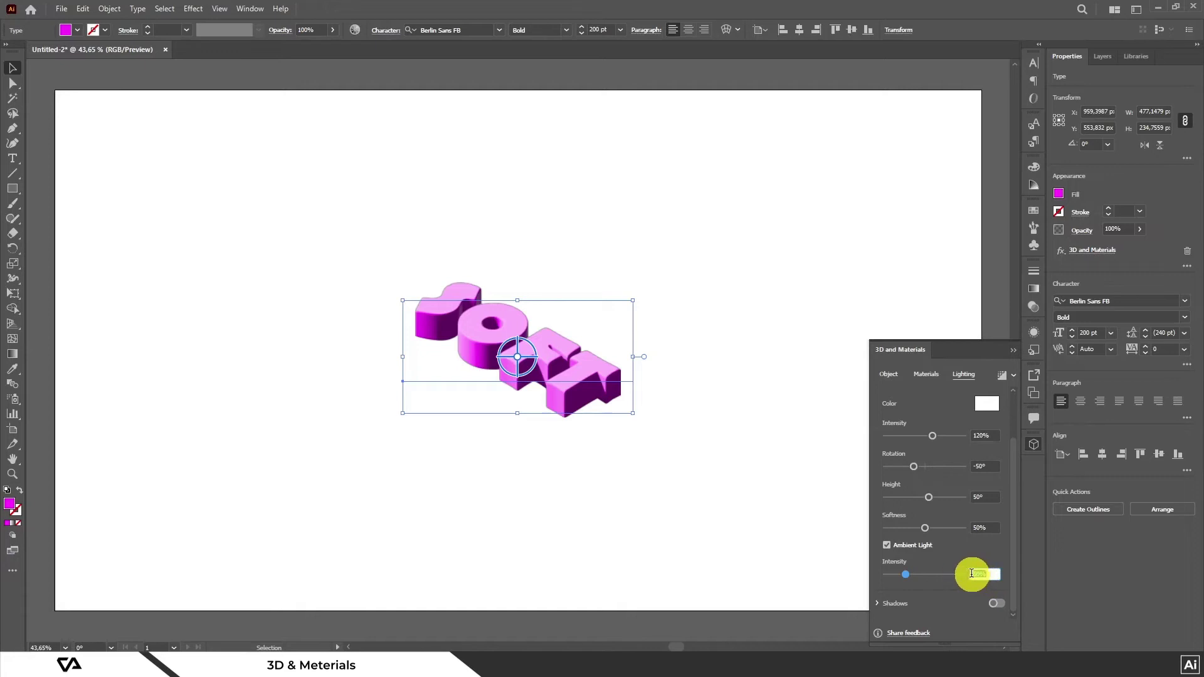
text(70)
key(Return)
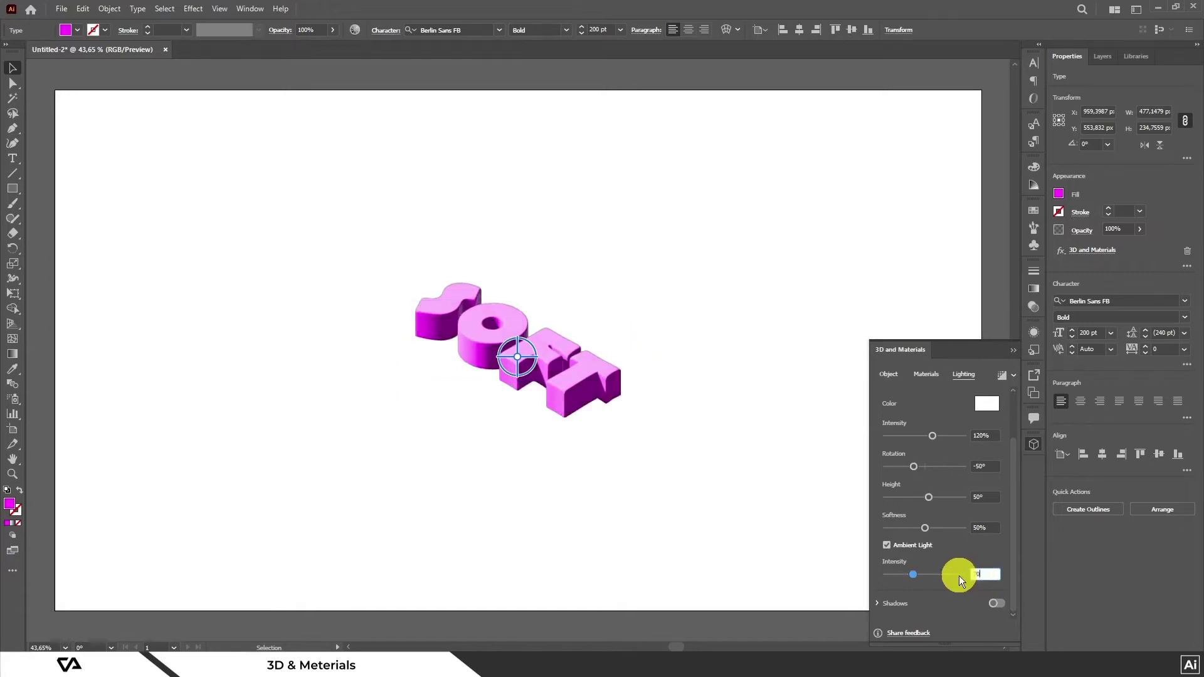
key(Return)
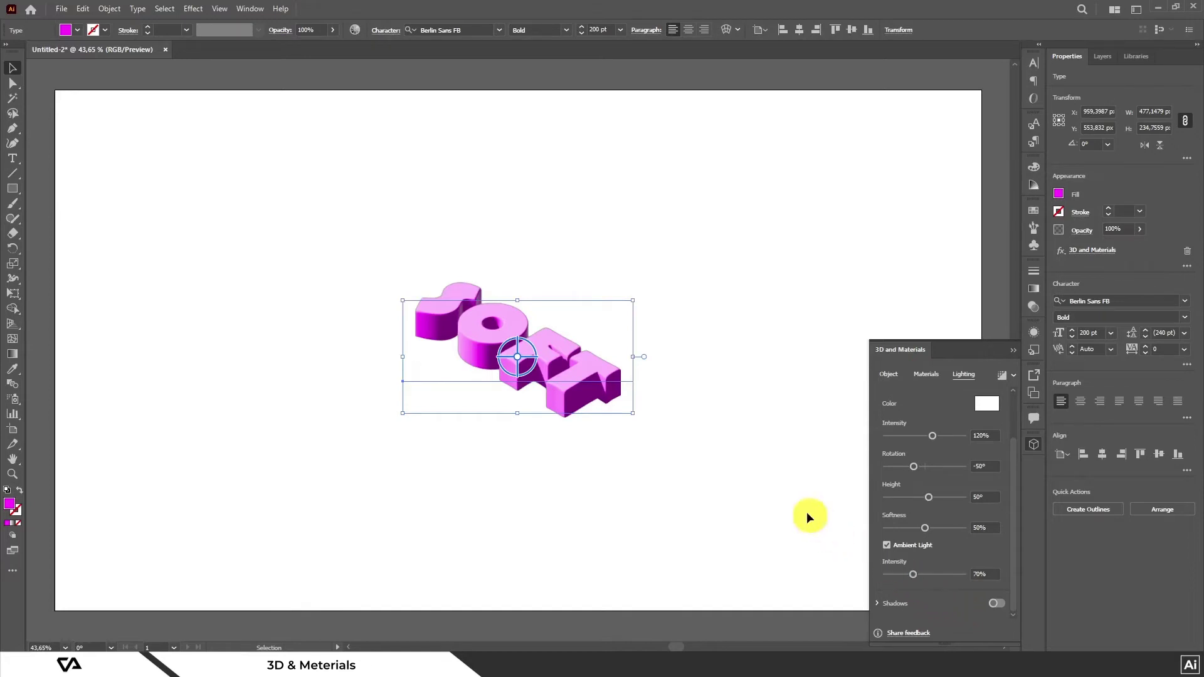
mouse_move(484, 342)
mouse_down()
mouse_move(446, 320)
mouse_move(473, 204)
mouse_up()
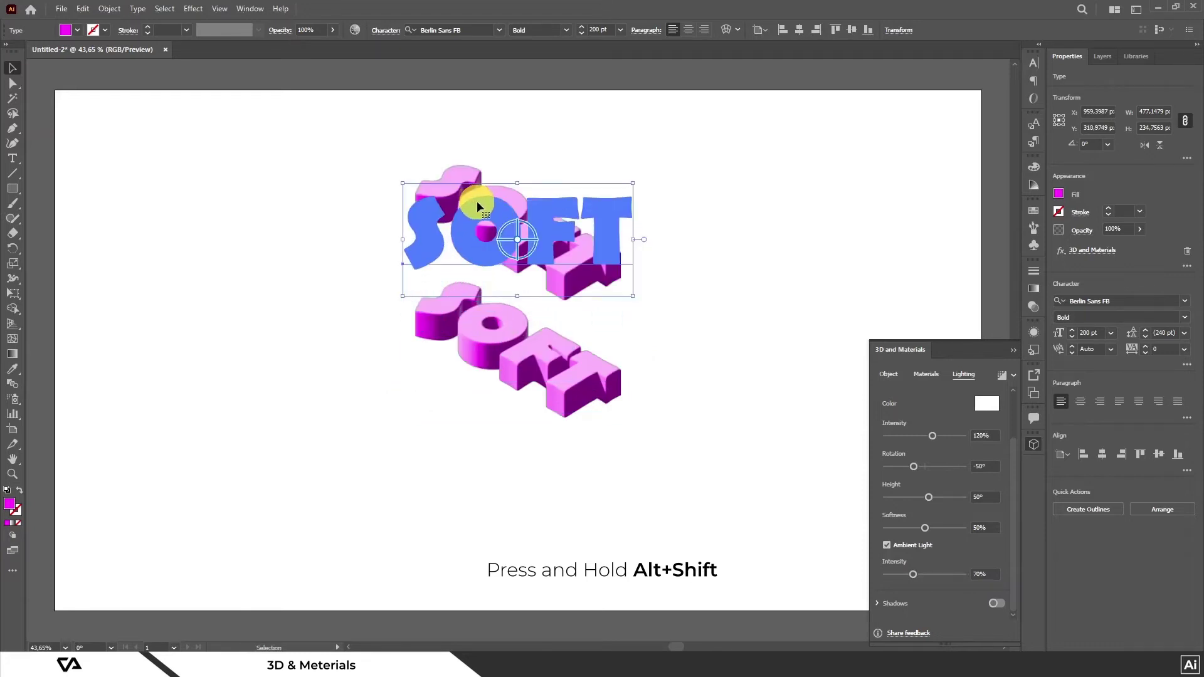
Replace the copied SOFT text with the word PURE.
double_click(599, 240)
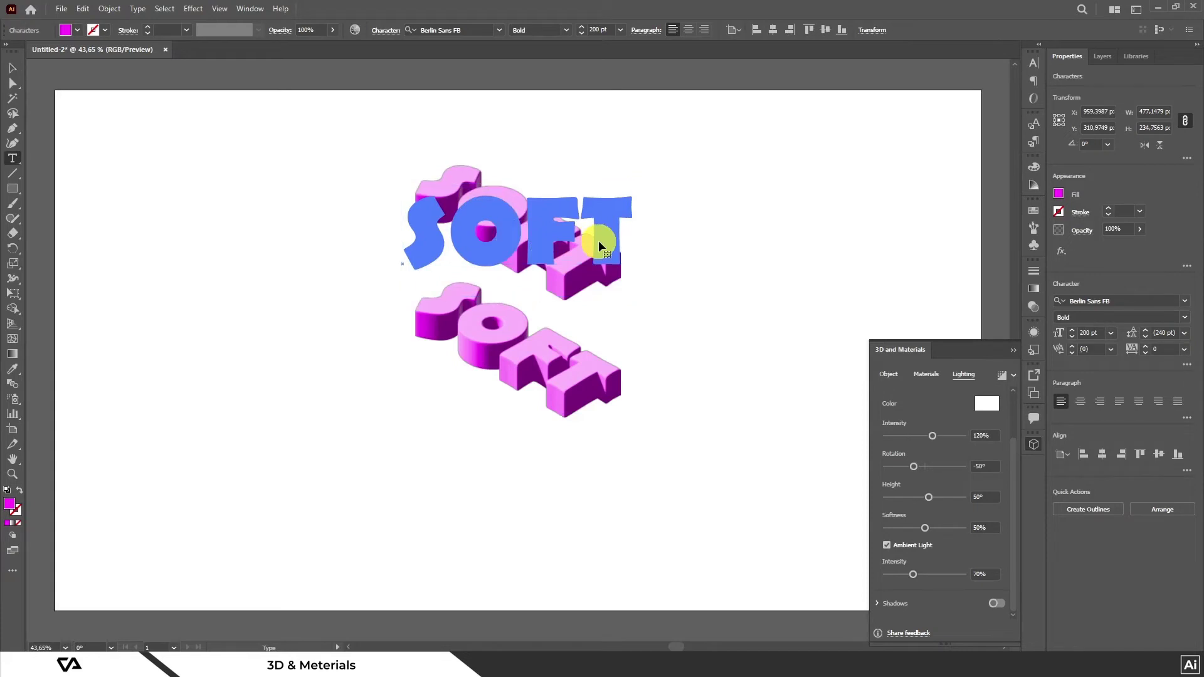
key(ctrl+a)
key(ctrl+a)
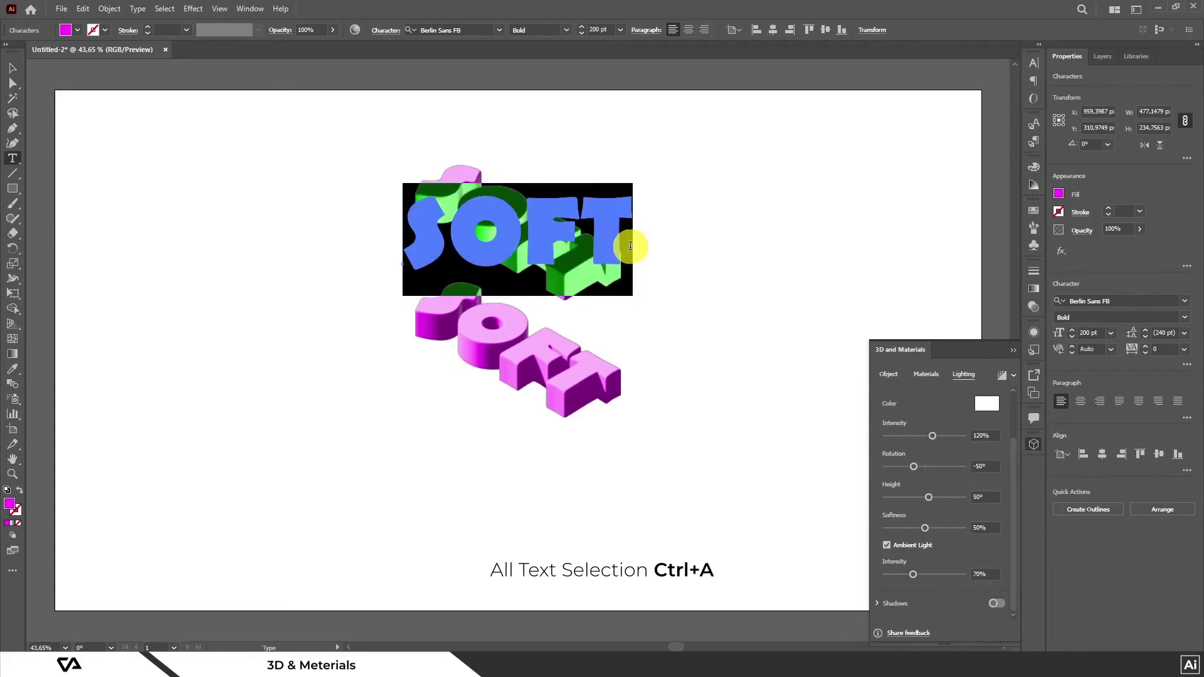
key(BackSpace)
key(Caps_Lock)
text(p)
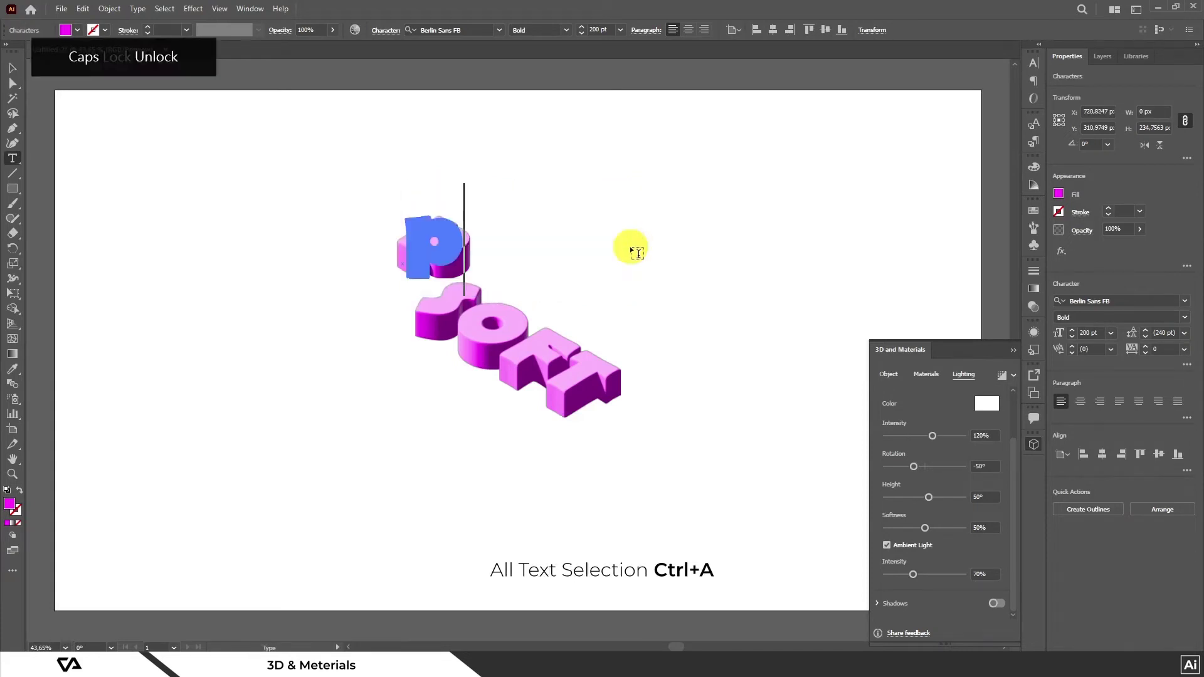
key(BackSpace)
text(P)
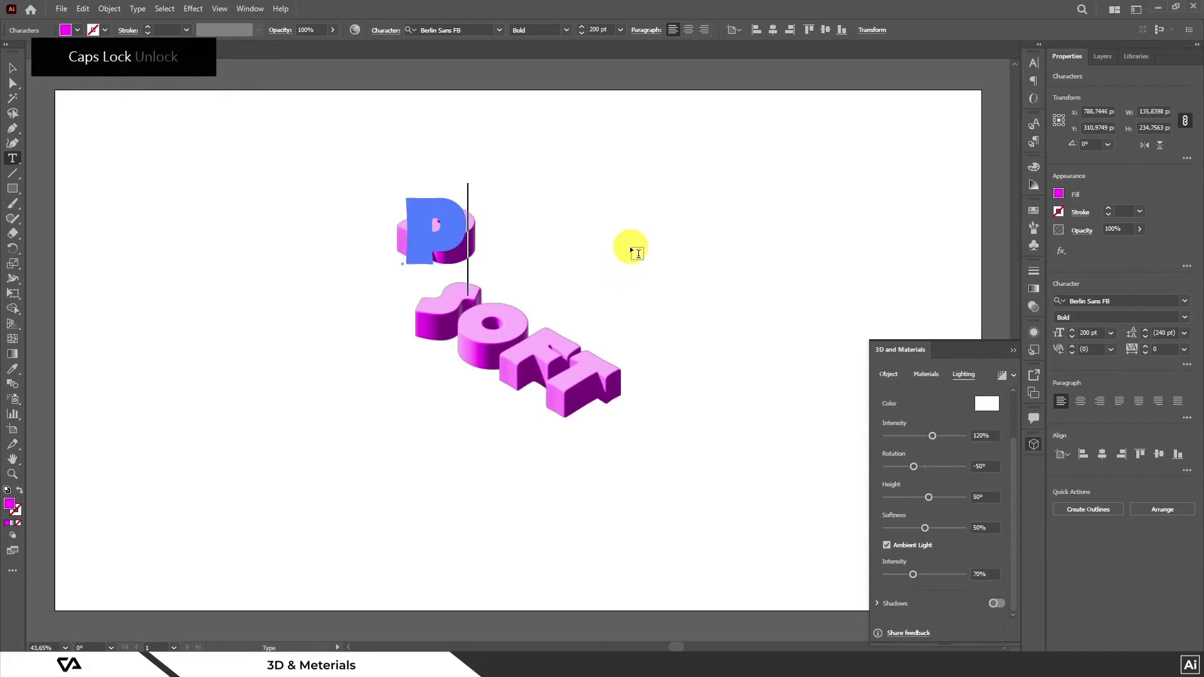
key(Caps_Lock)
text(UR)
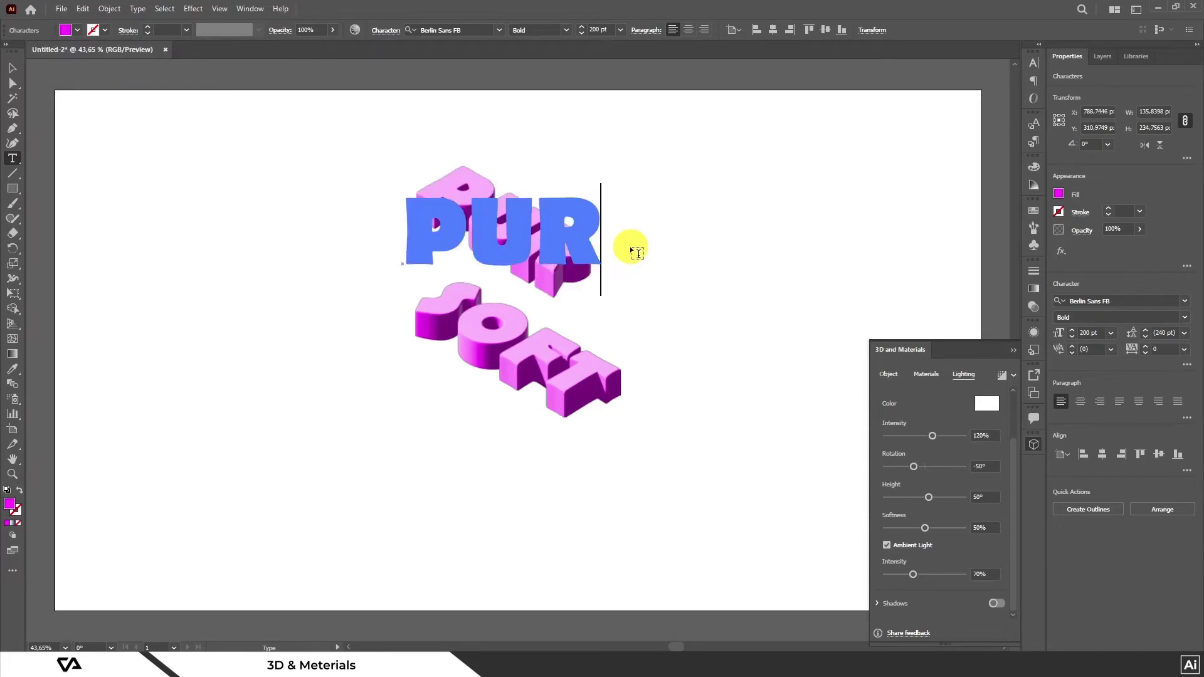
text(E)
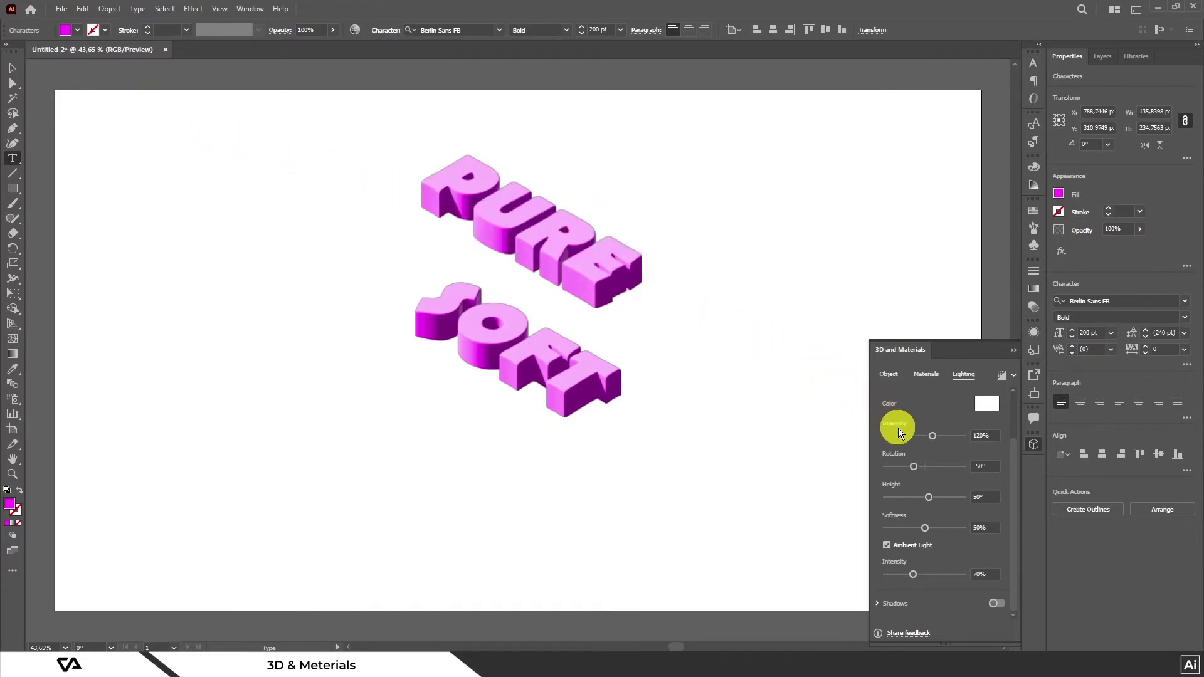
Rotate PURE to the Isometric Left preset and exit text editing.
click(890, 375)
scroll(903, 458, down, 2)
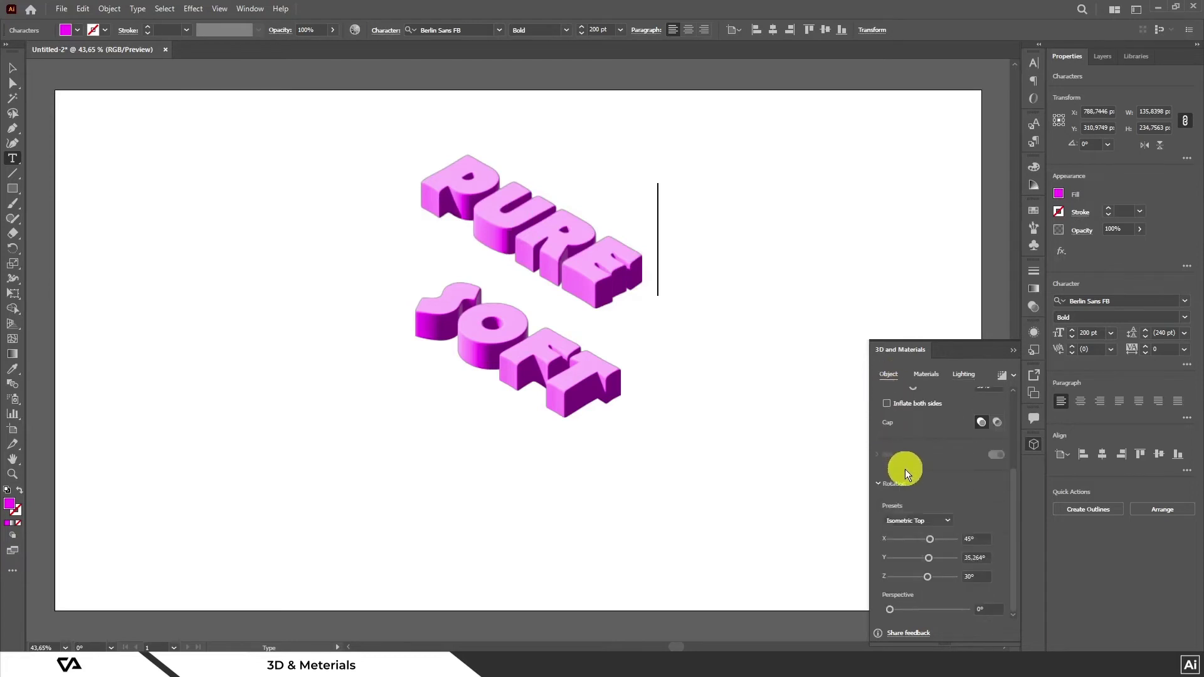
click(926, 520)
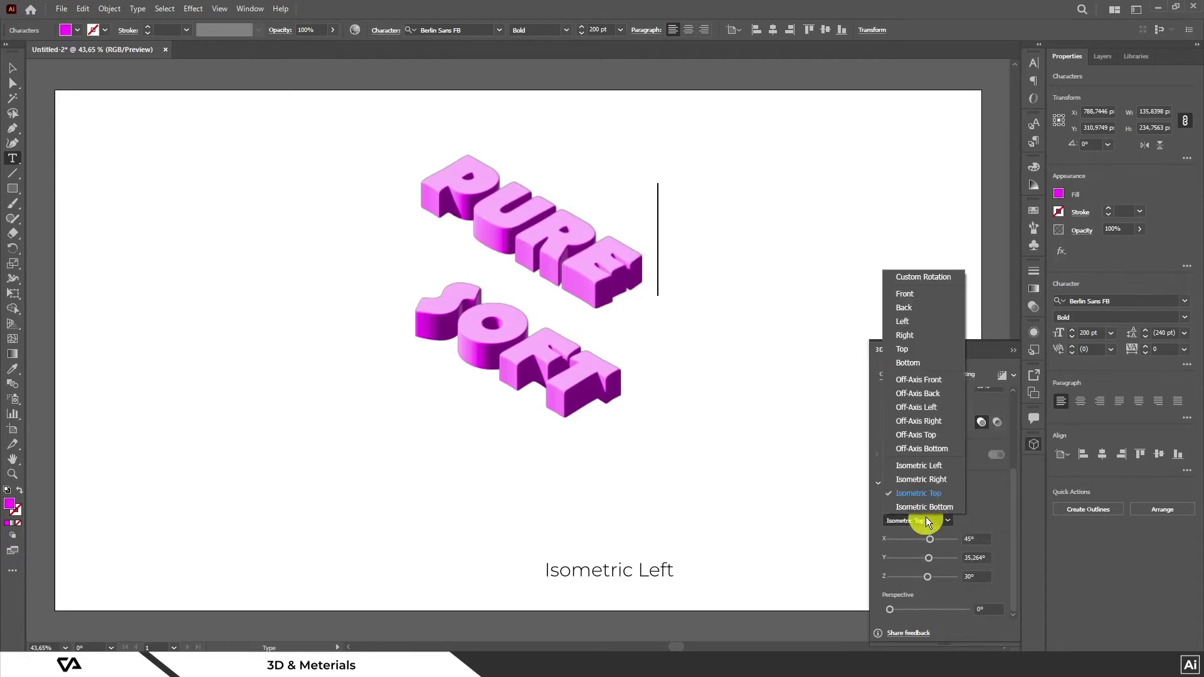
click(928, 465)
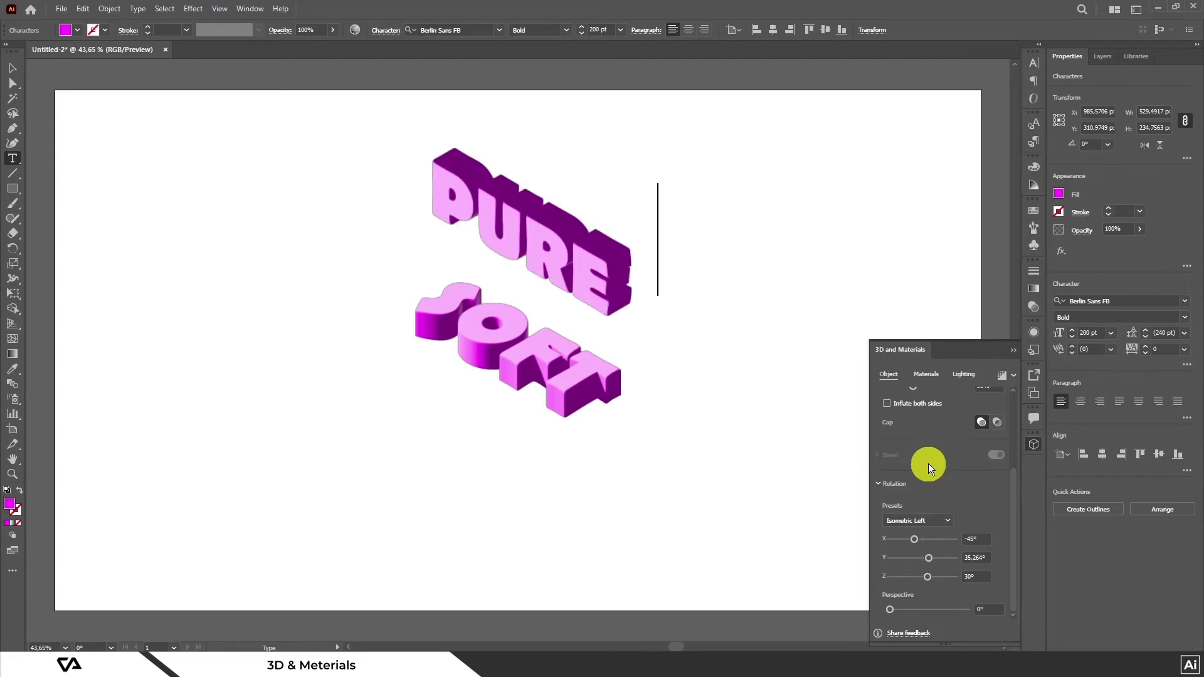
key(Escape)
click(968, 374)
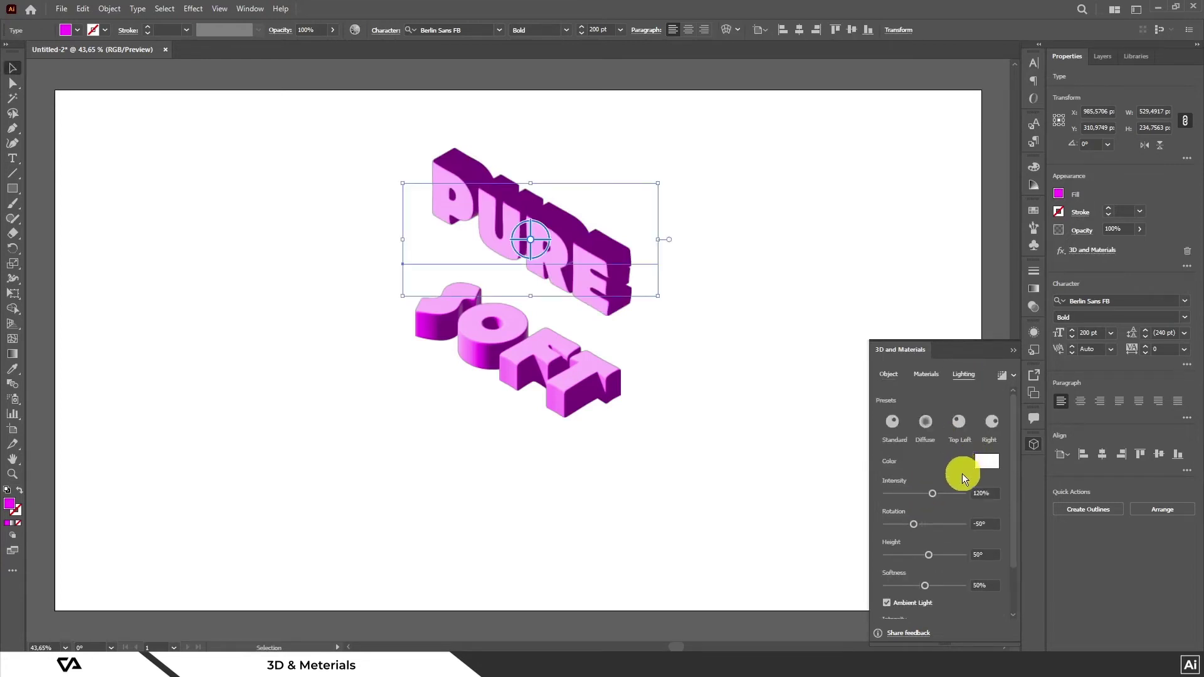
Give PURE a below-object shadow with 70% bounds and render it with ray tracing.
scroll(962, 472, down, 2)
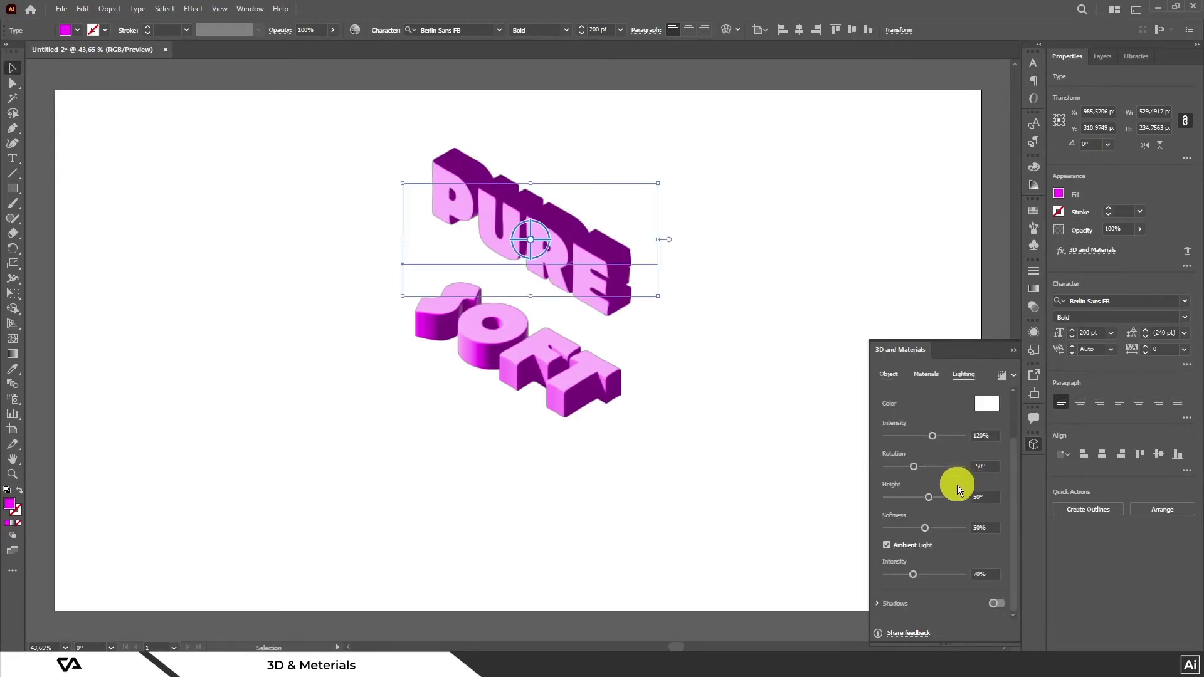
click(997, 603)
click(909, 609)
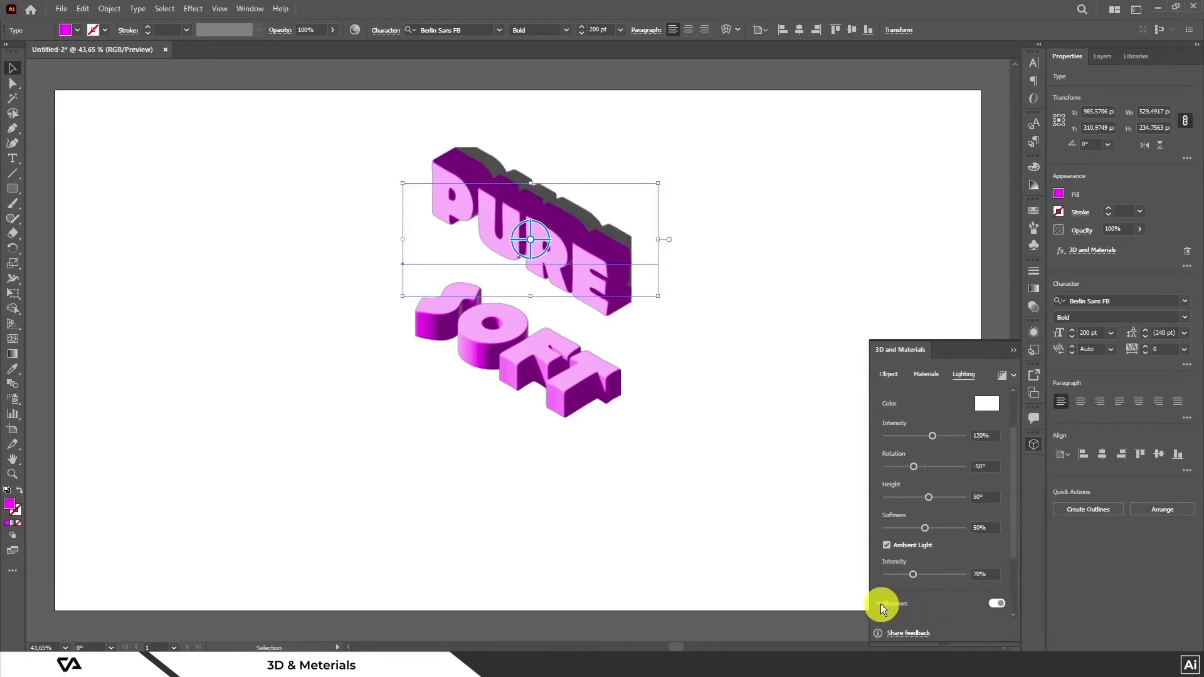
scroll(880, 603, down, 3)
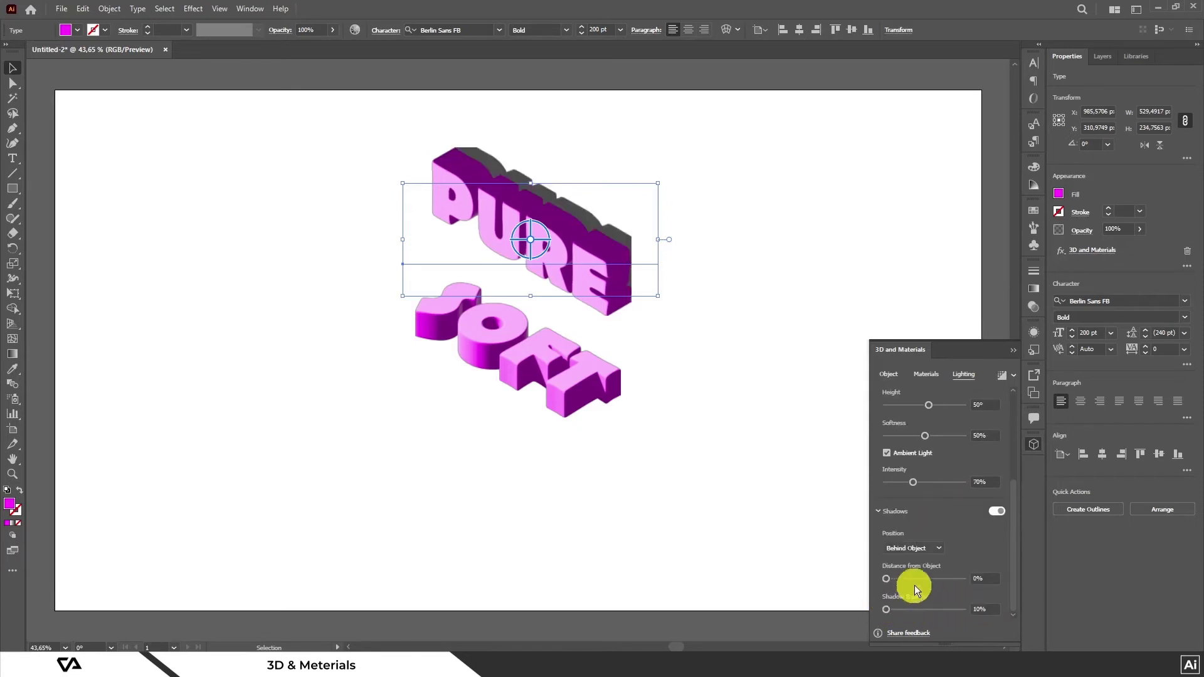
click(935, 550)
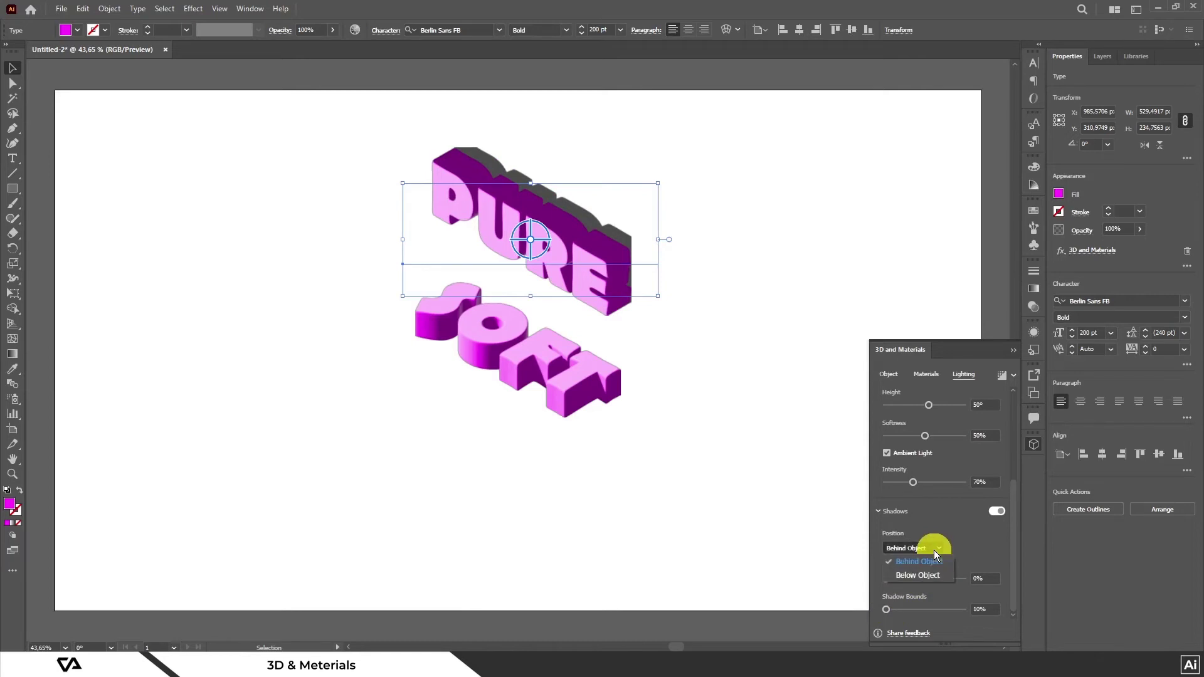
click(932, 573)
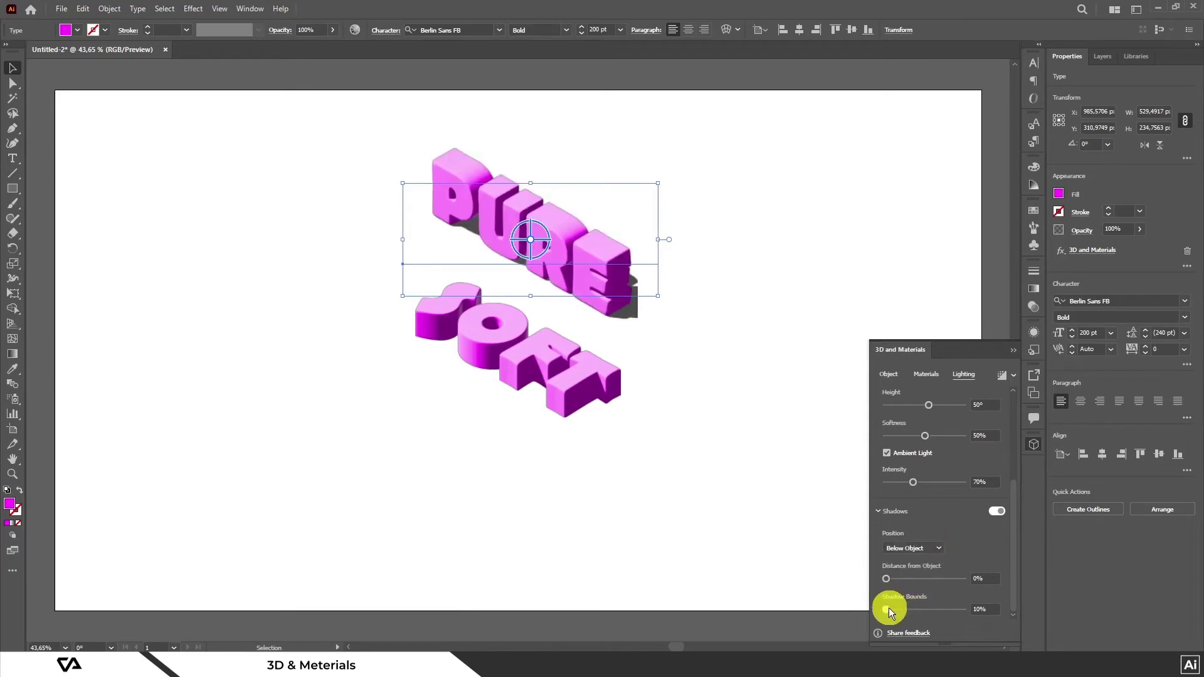
drag(890, 608, 900, 609)
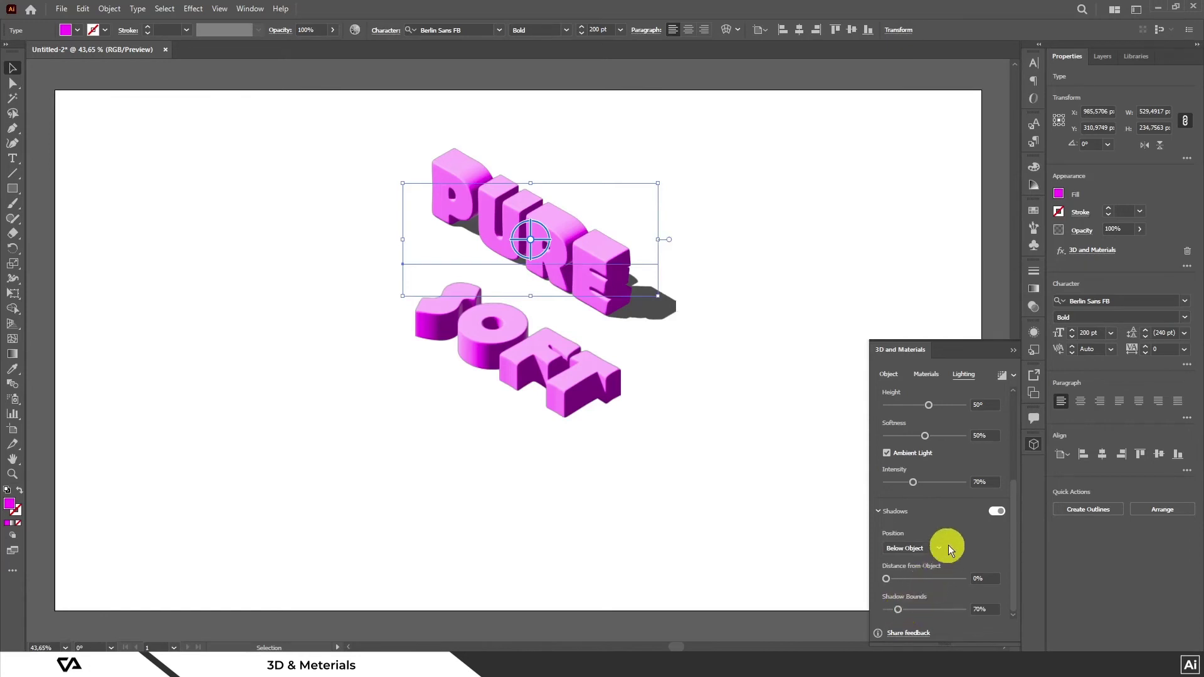
click(1011, 378)
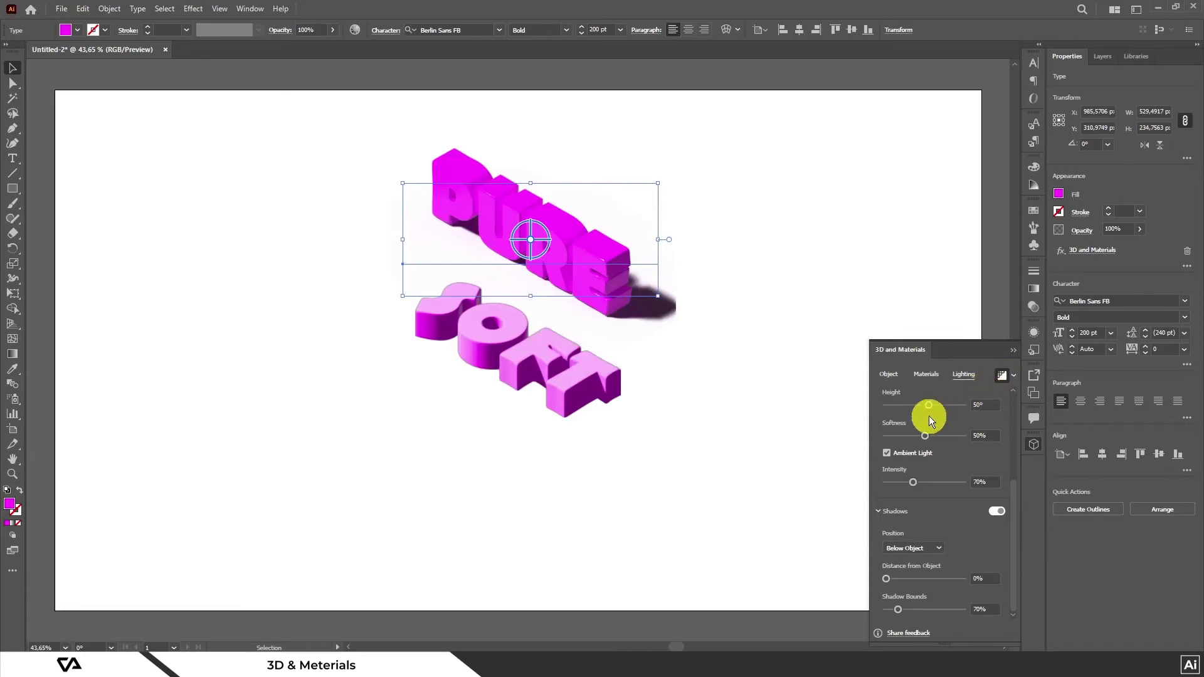
click(1010, 376)
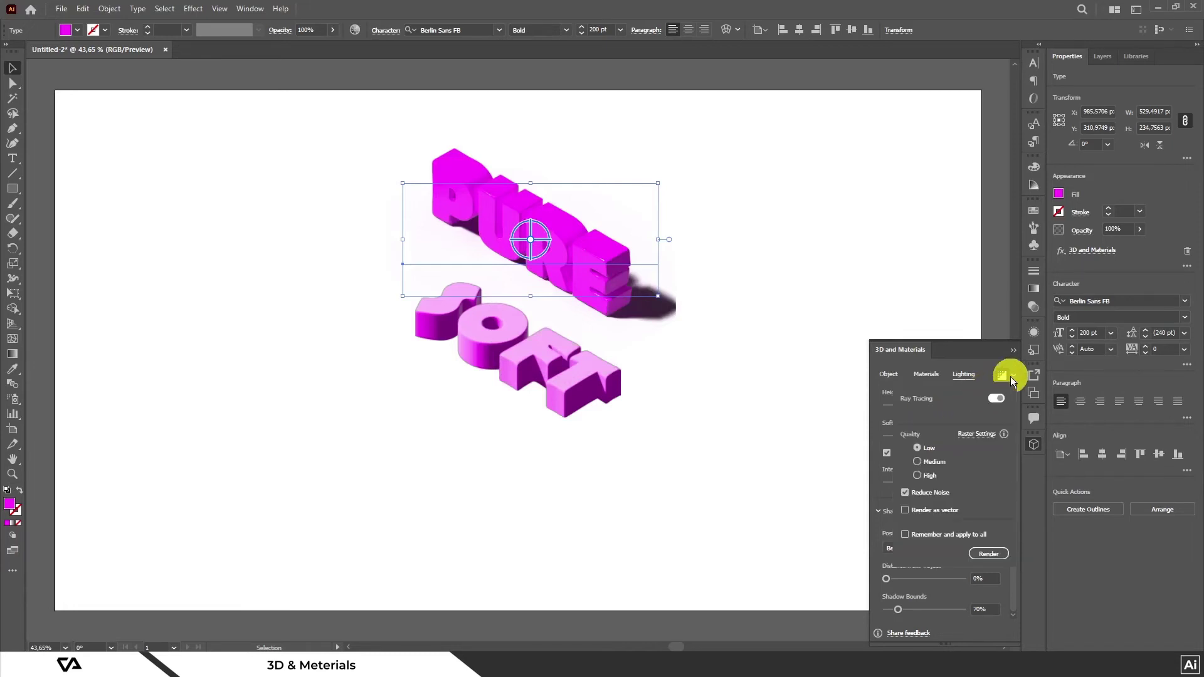
Render PURE with High-quality ray tracing, then select SOFT.
click(917, 475)
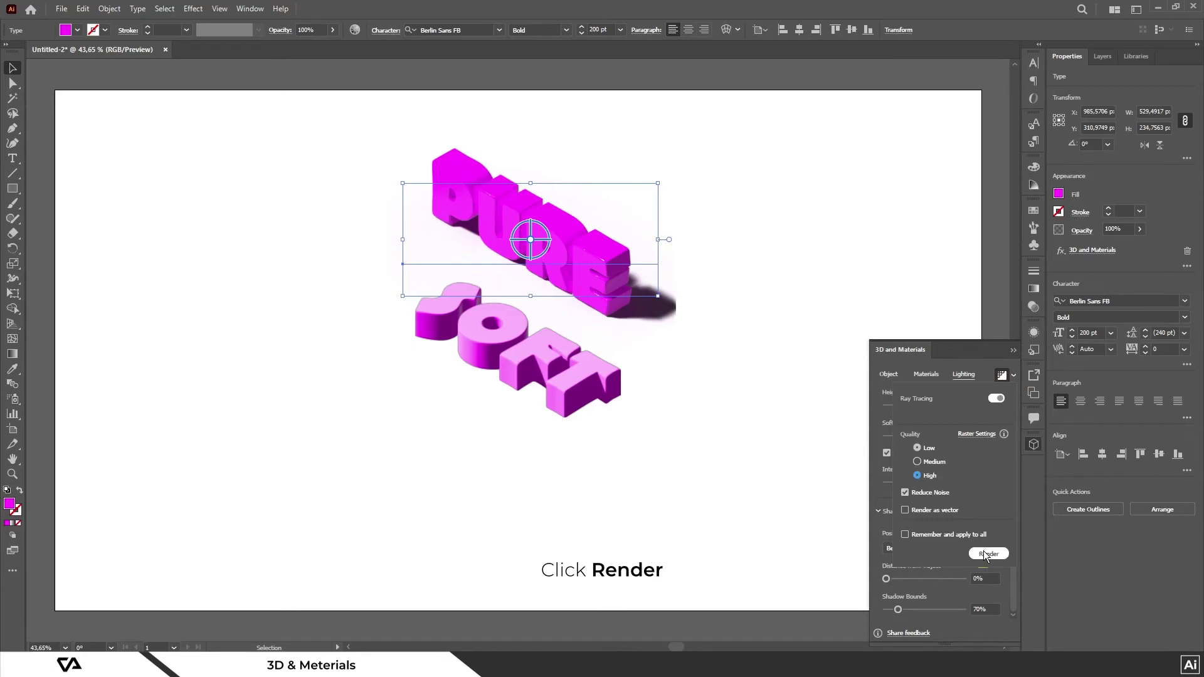
click(988, 554)
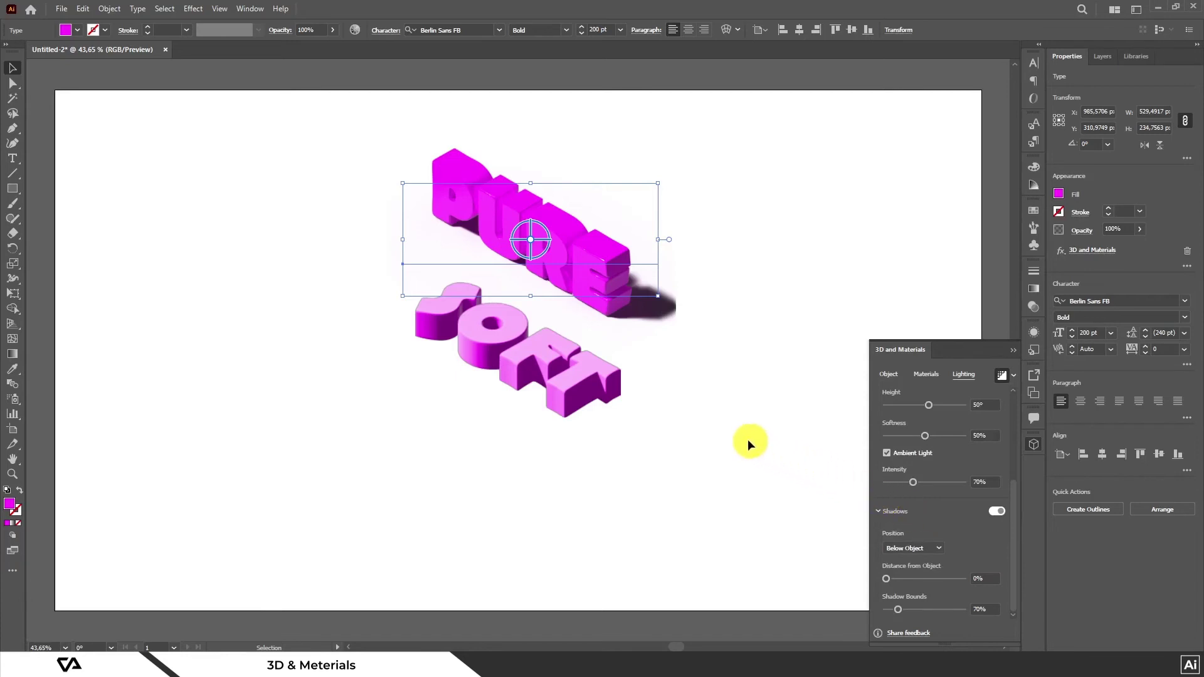
click(630, 380)
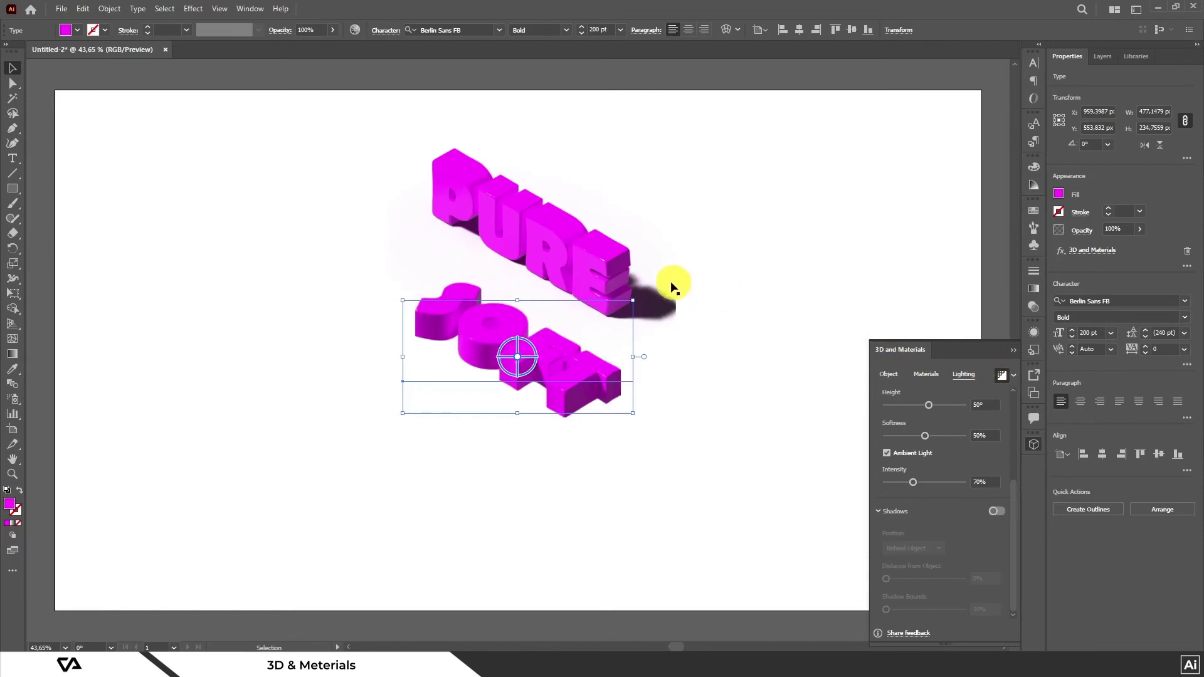
Drag PURE down to overlap the top of SOFT, then deselect.
drag(600, 265, 626, 321)
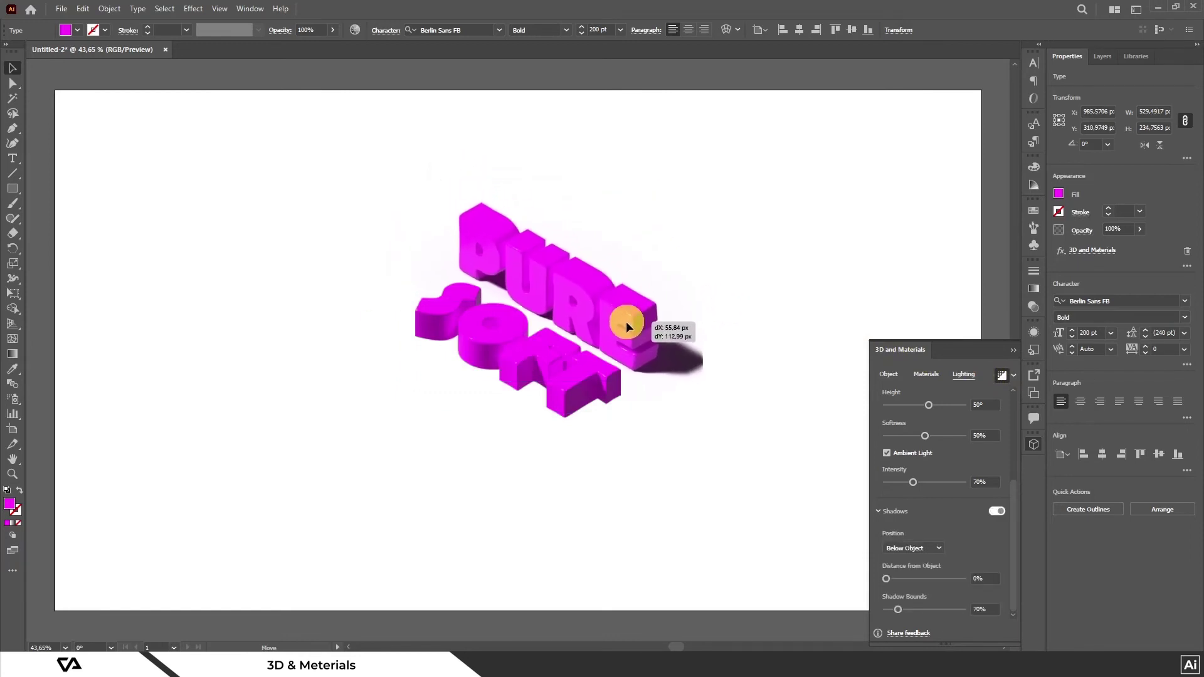
drag(626, 321, 650, 312)
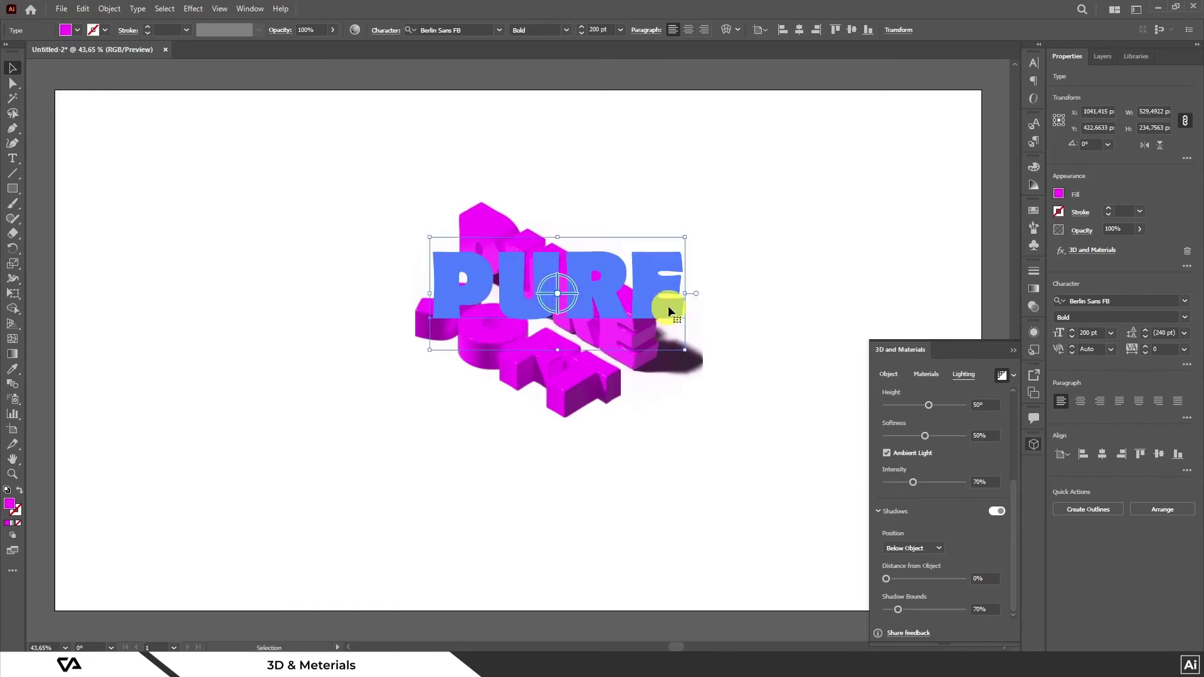
click(819, 315)
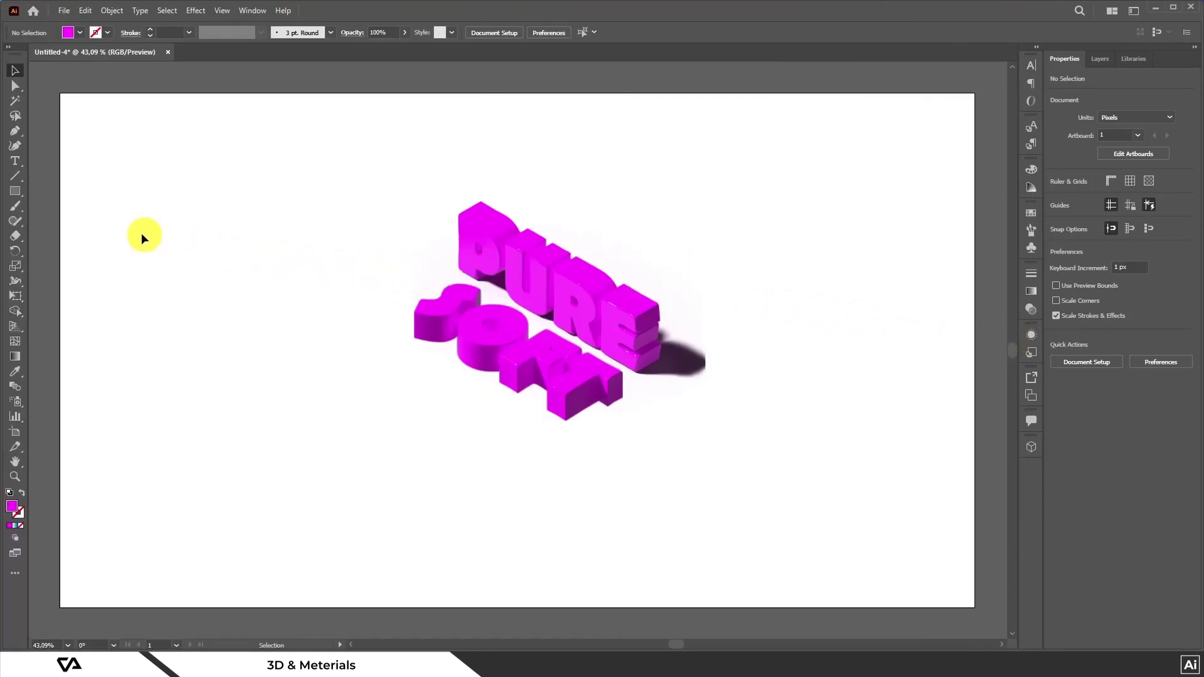
Select all PURE characters with the Type tool and apply a tan fill swatch.
click(19, 161)
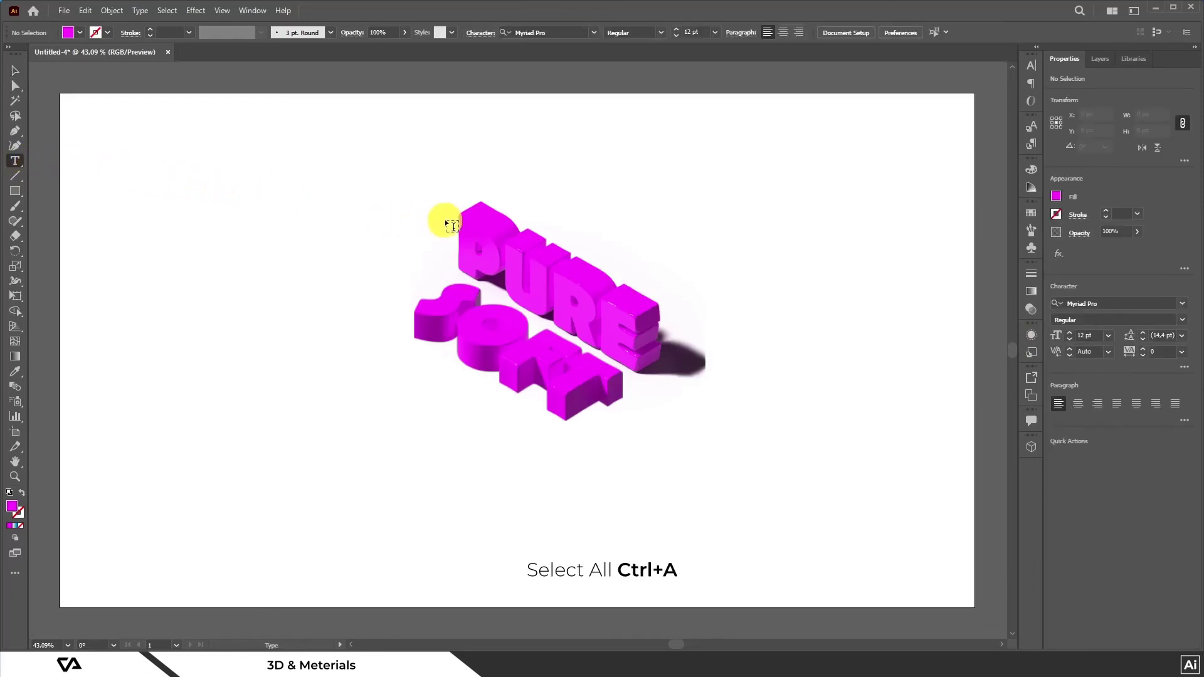
key(ctrl+a)
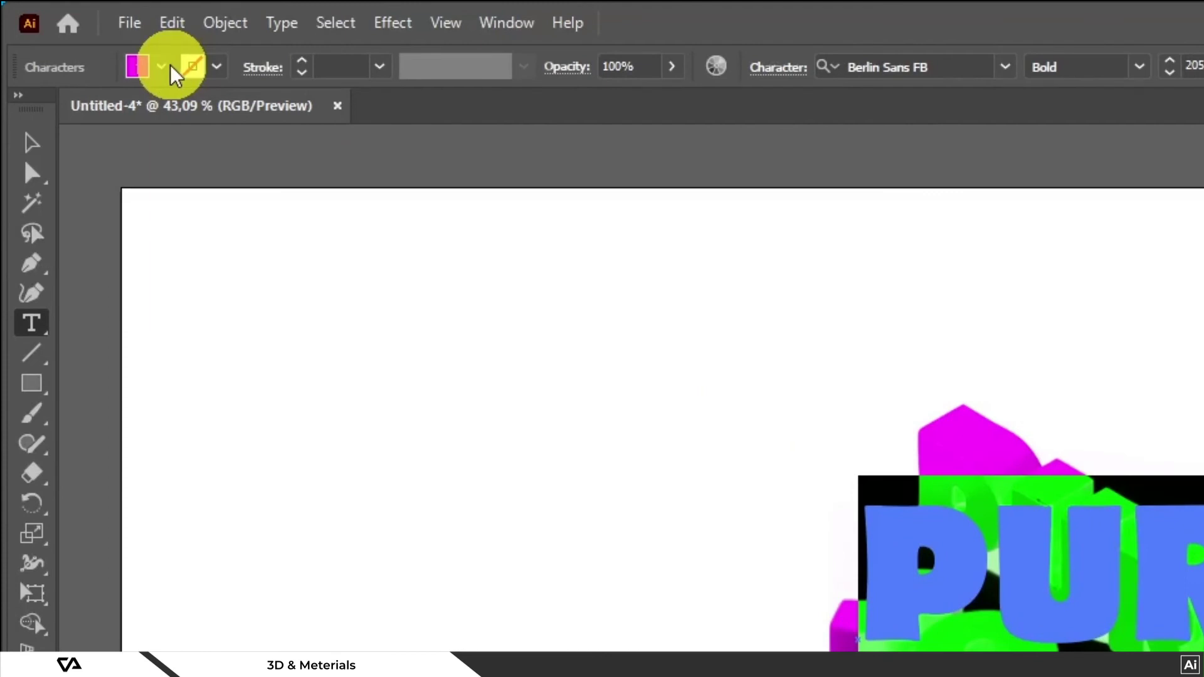
click(185, 69)
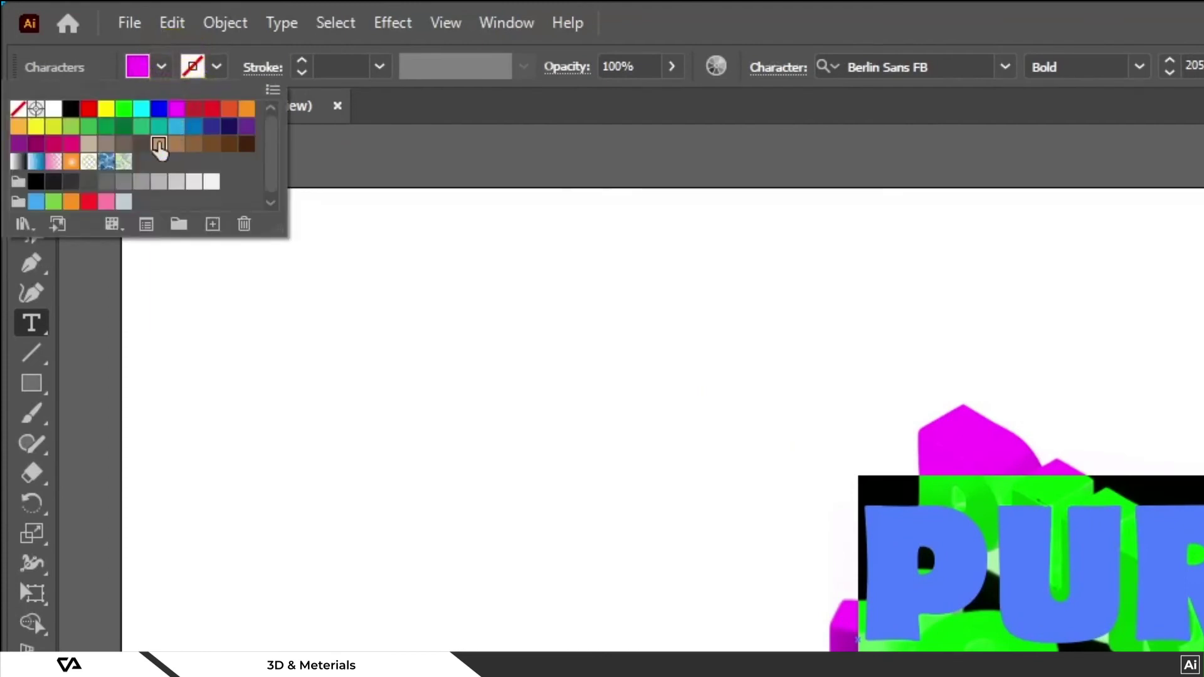
click(158, 145)
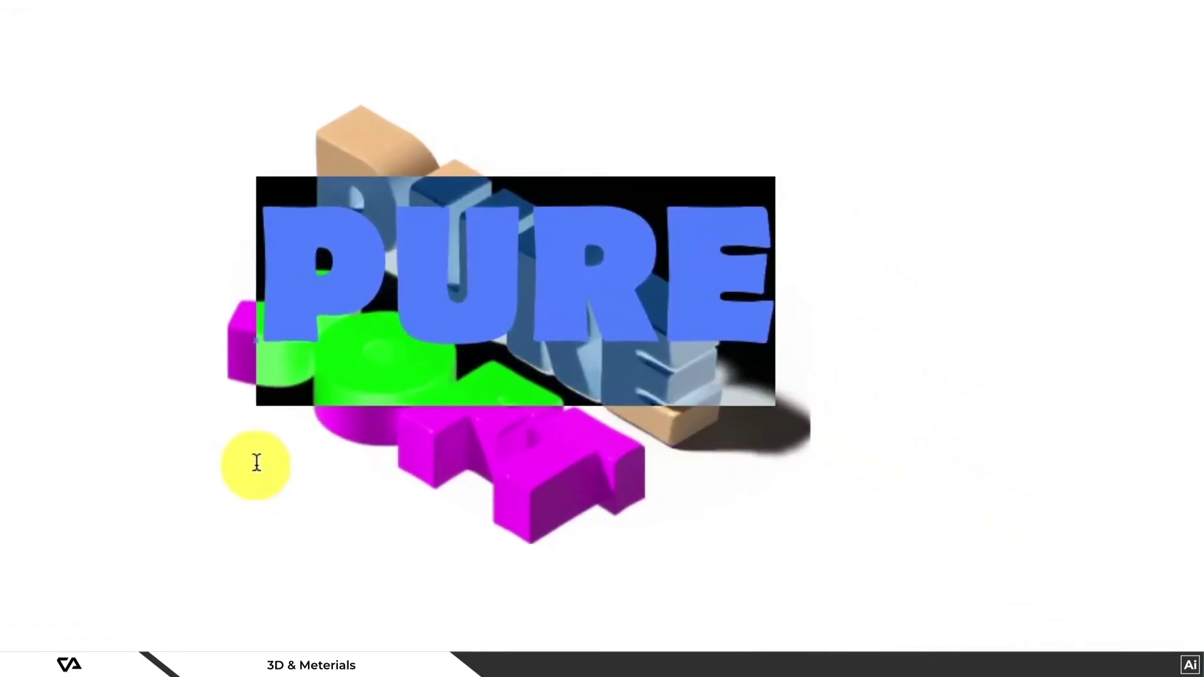
Select all SOFT characters and apply a dark brown fill swatch.
key(Escape)
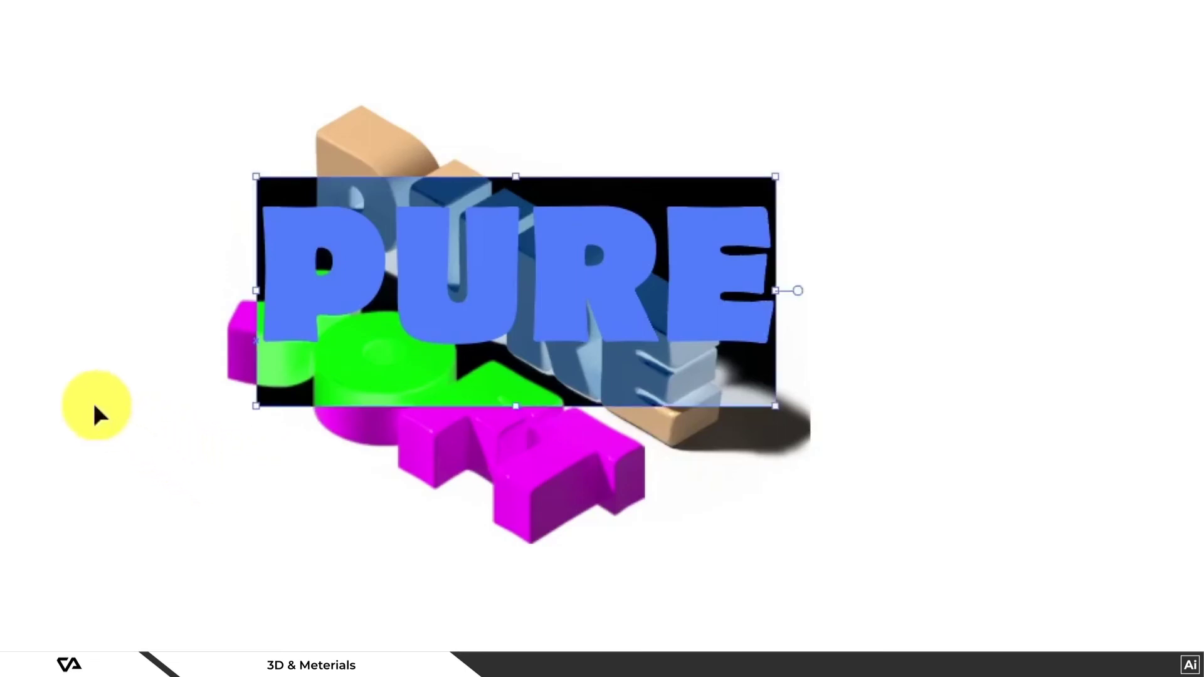
key(ctrl+a)
text(SOFT)
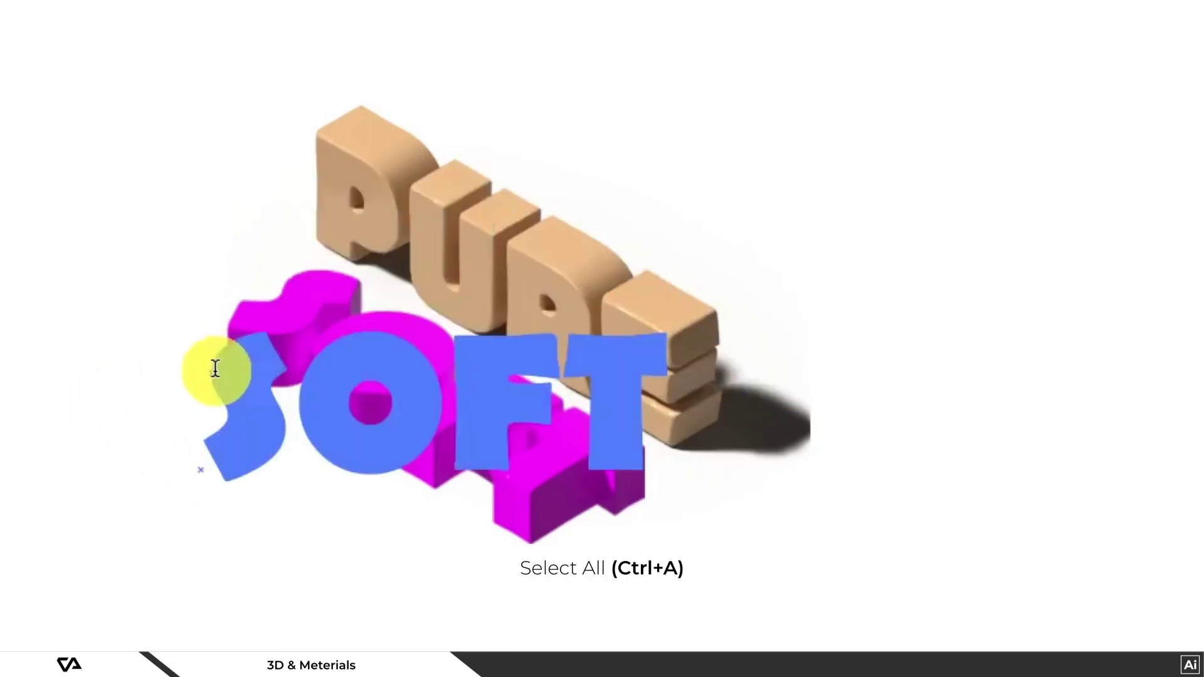
key(Escape)
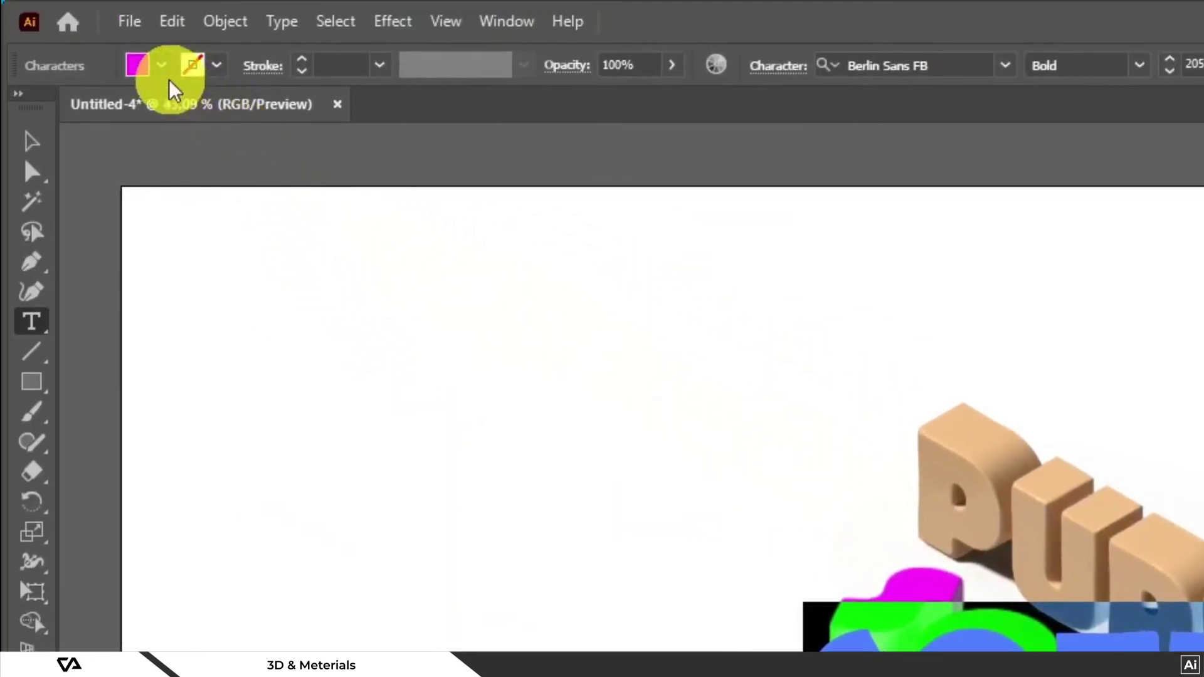
click(161, 65)
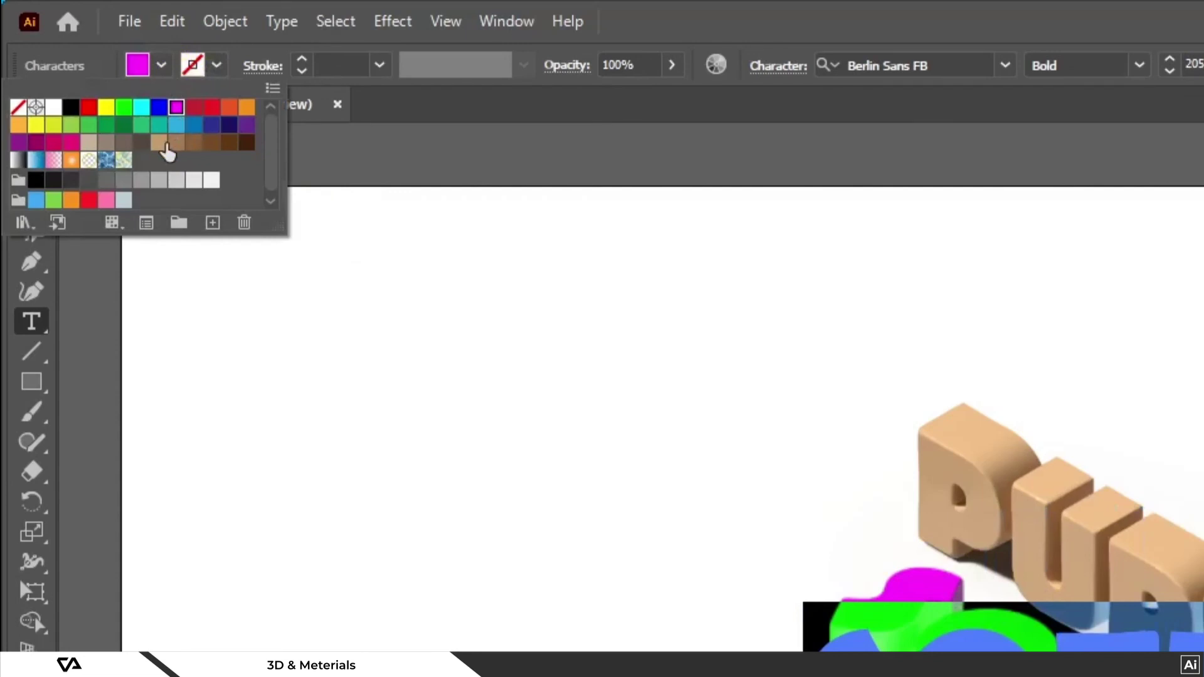
click(141, 143)
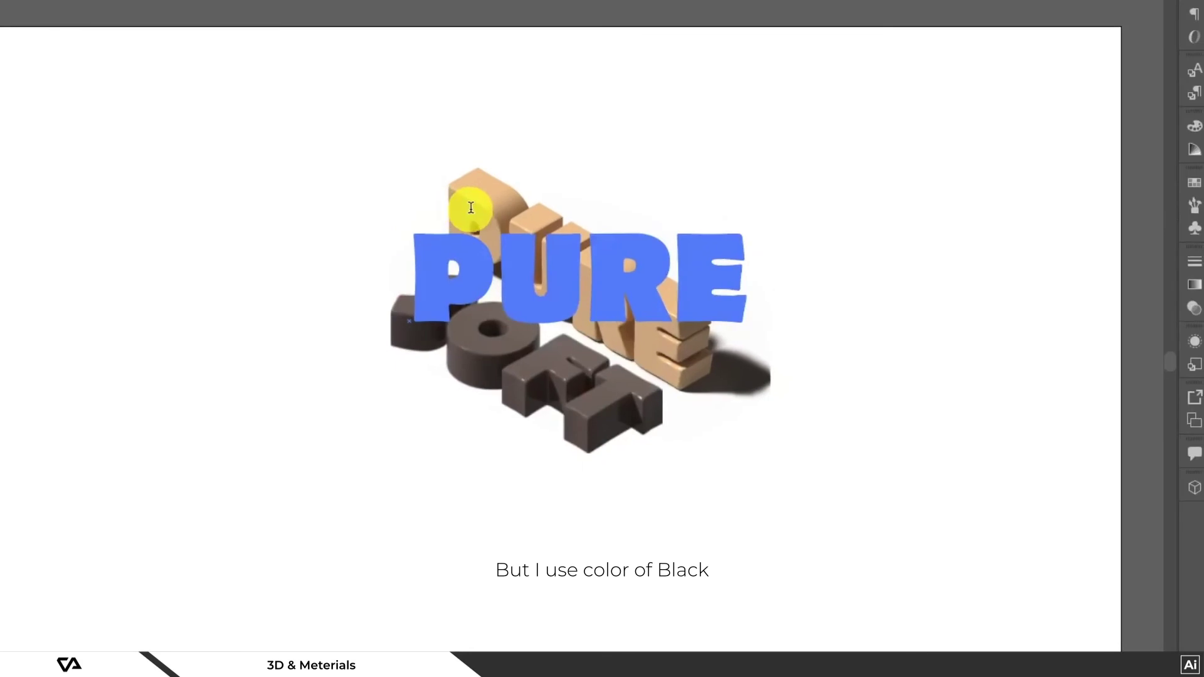
Fill the PURE letters with the black swatch.
ctrl+click(553, 257)
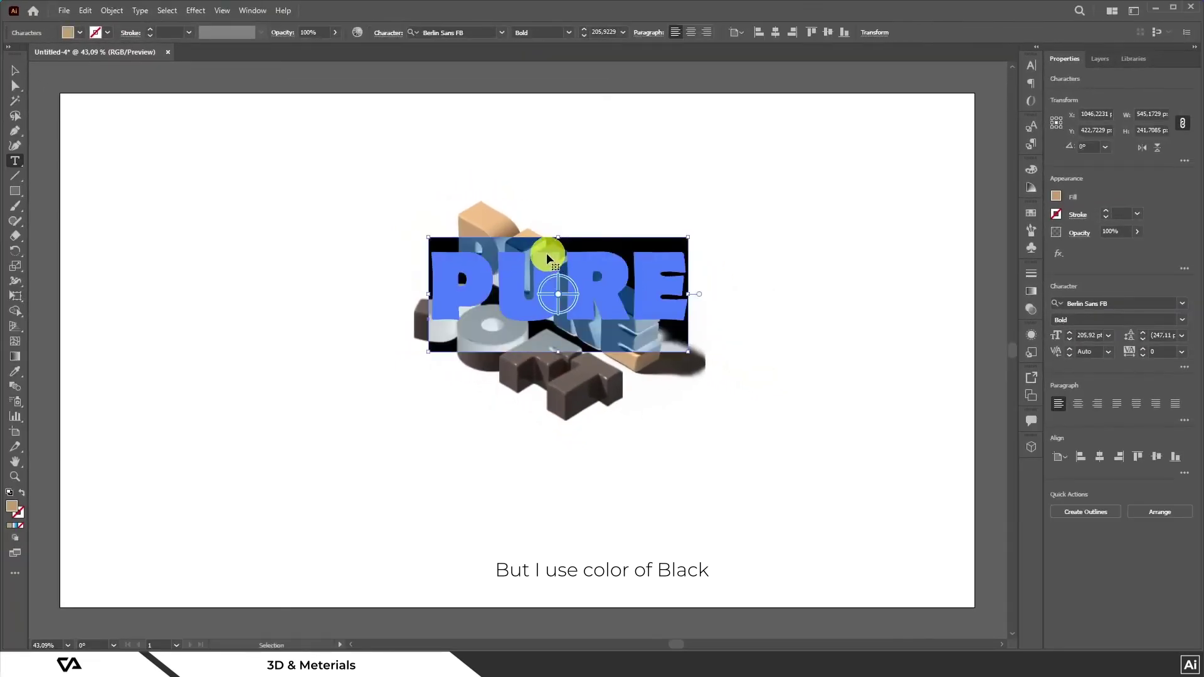
click(80, 33)
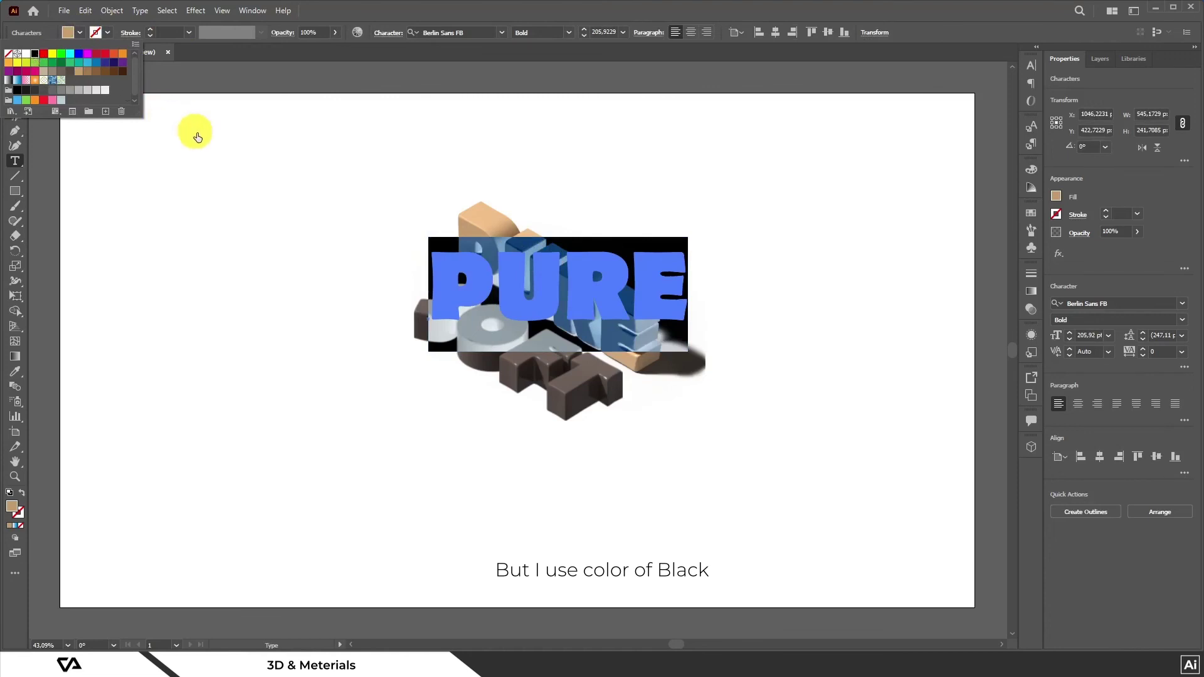
click(249, 242)
ctrl+click(270, 267)
Select all characters of SOFT for editing.
double_click(439, 314)
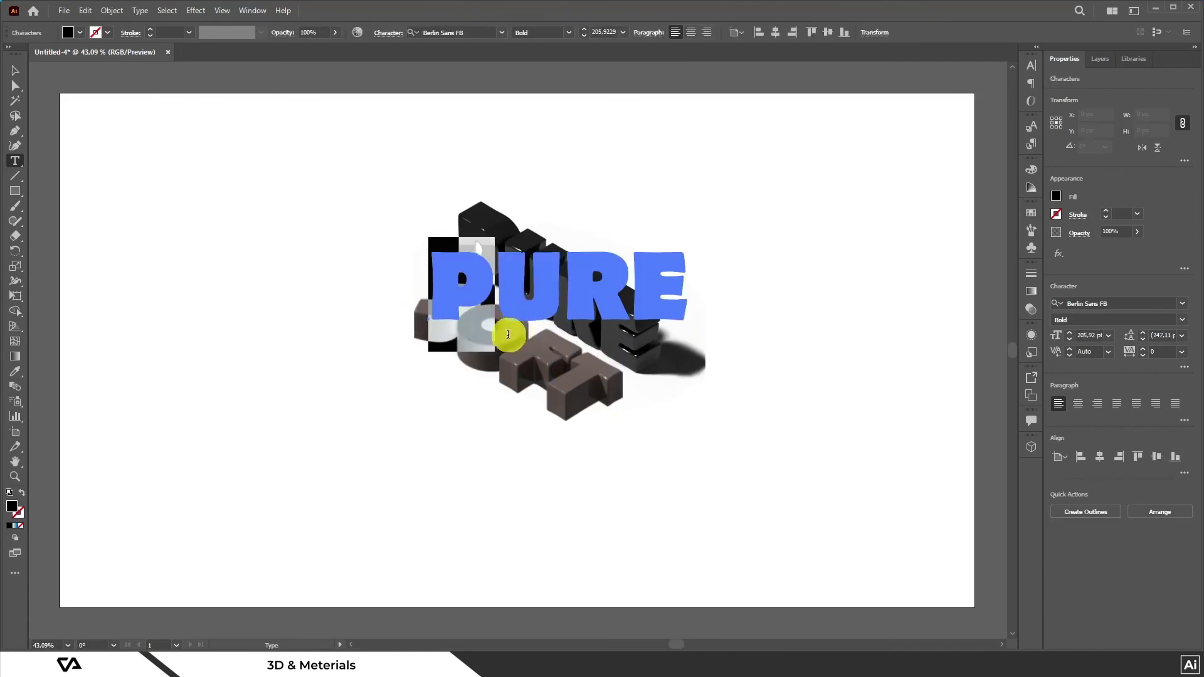
double_click(409, 386)
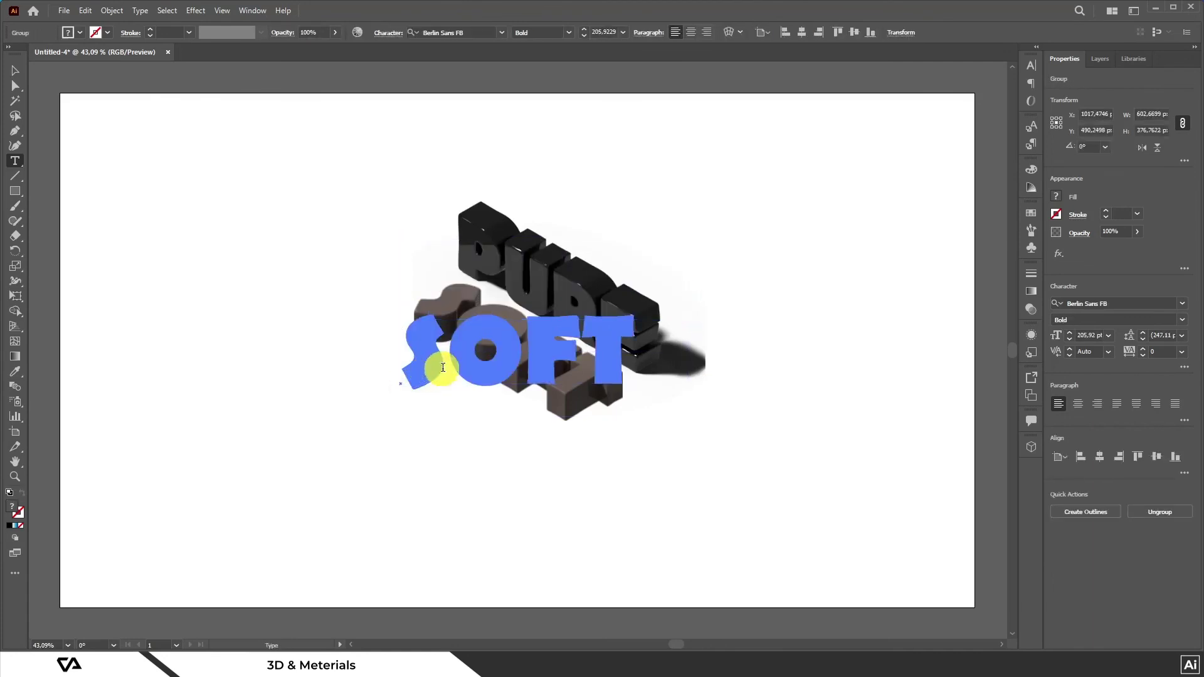
key(ctrl+a)
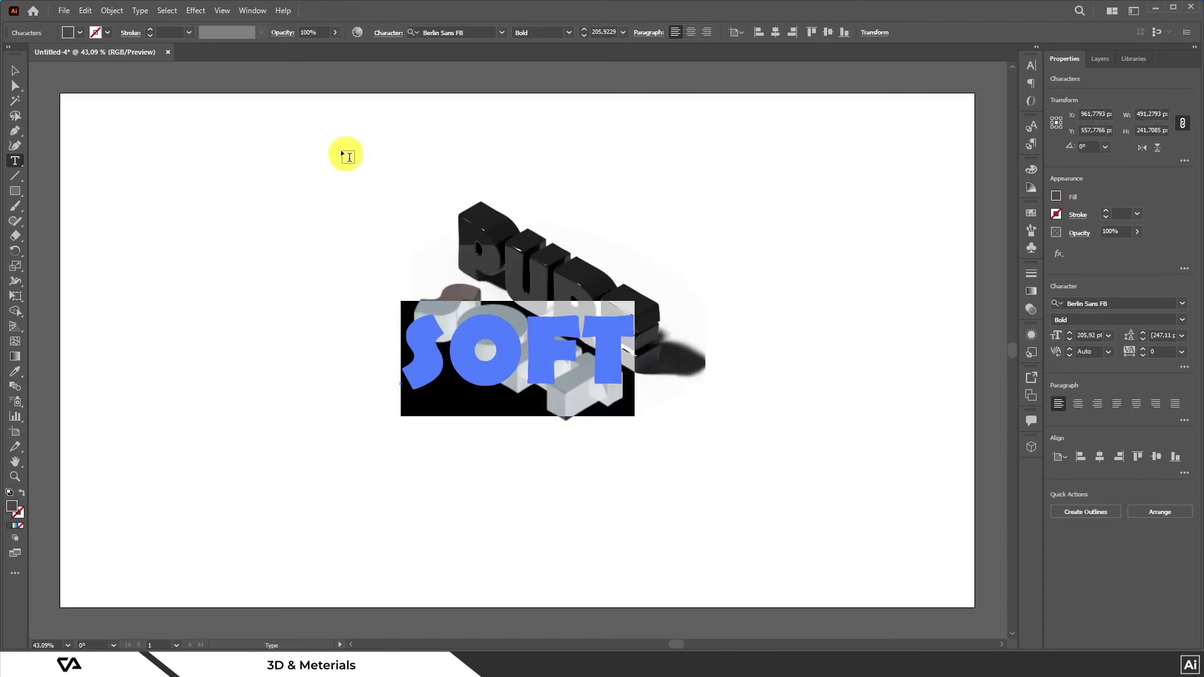
Apply the black swatch from the Fill dropdown to SOFT's selected letters.
click(79, 33)
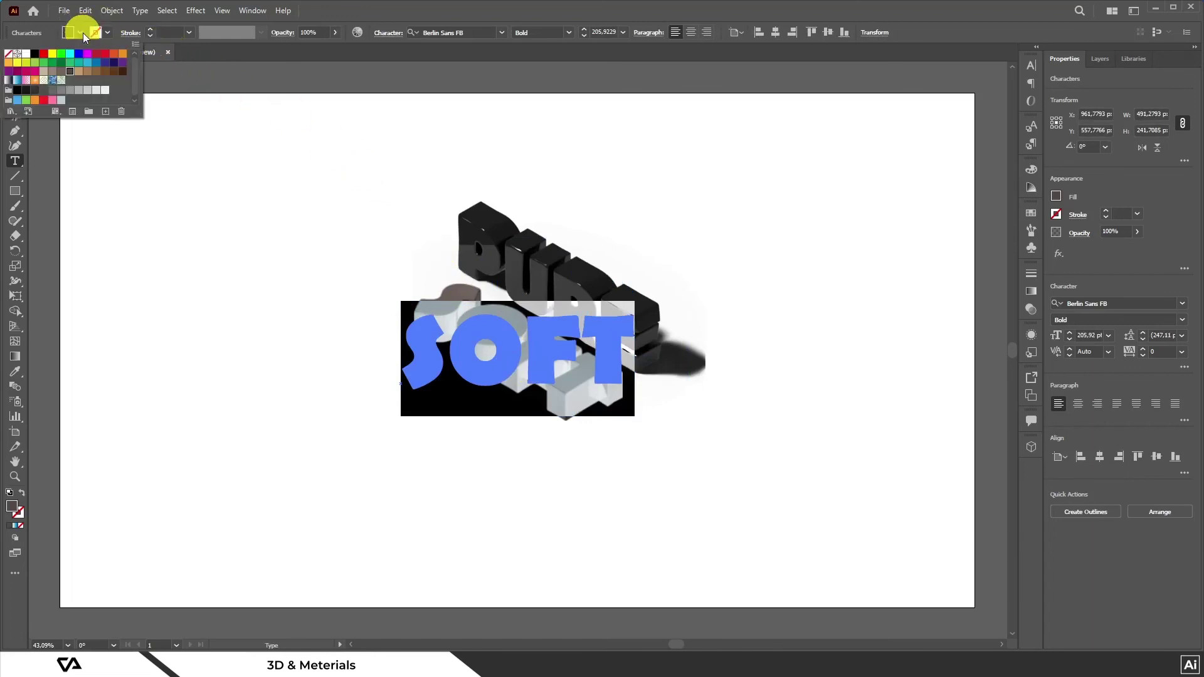
click(35, 54)
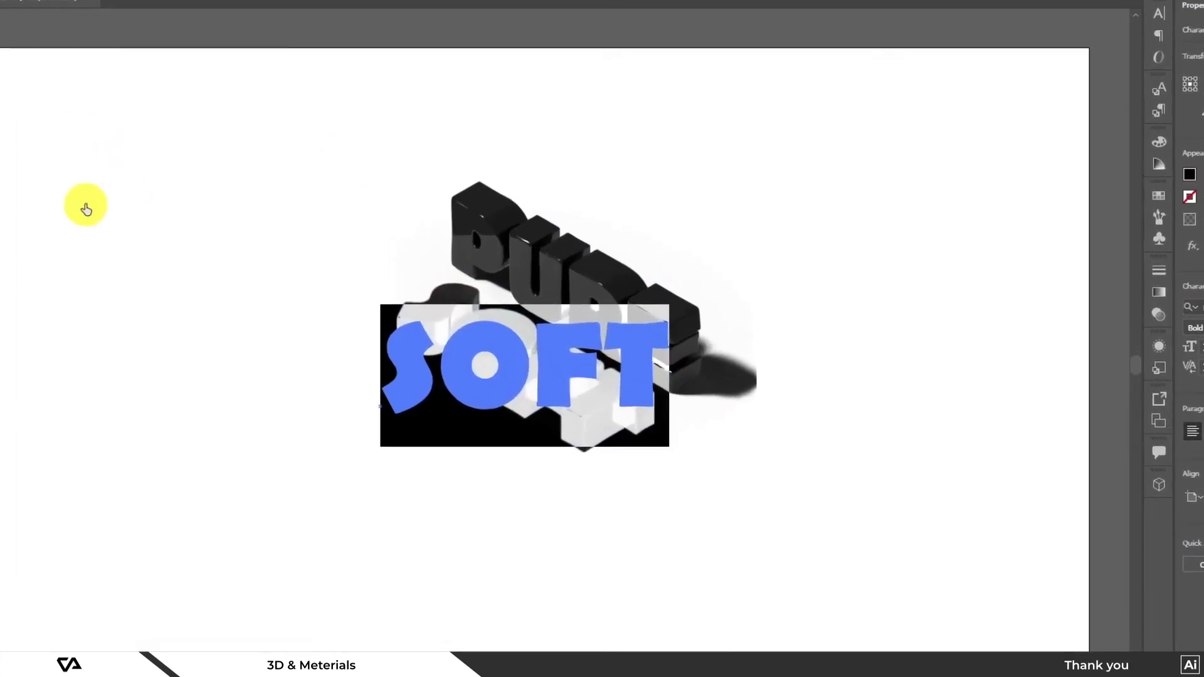